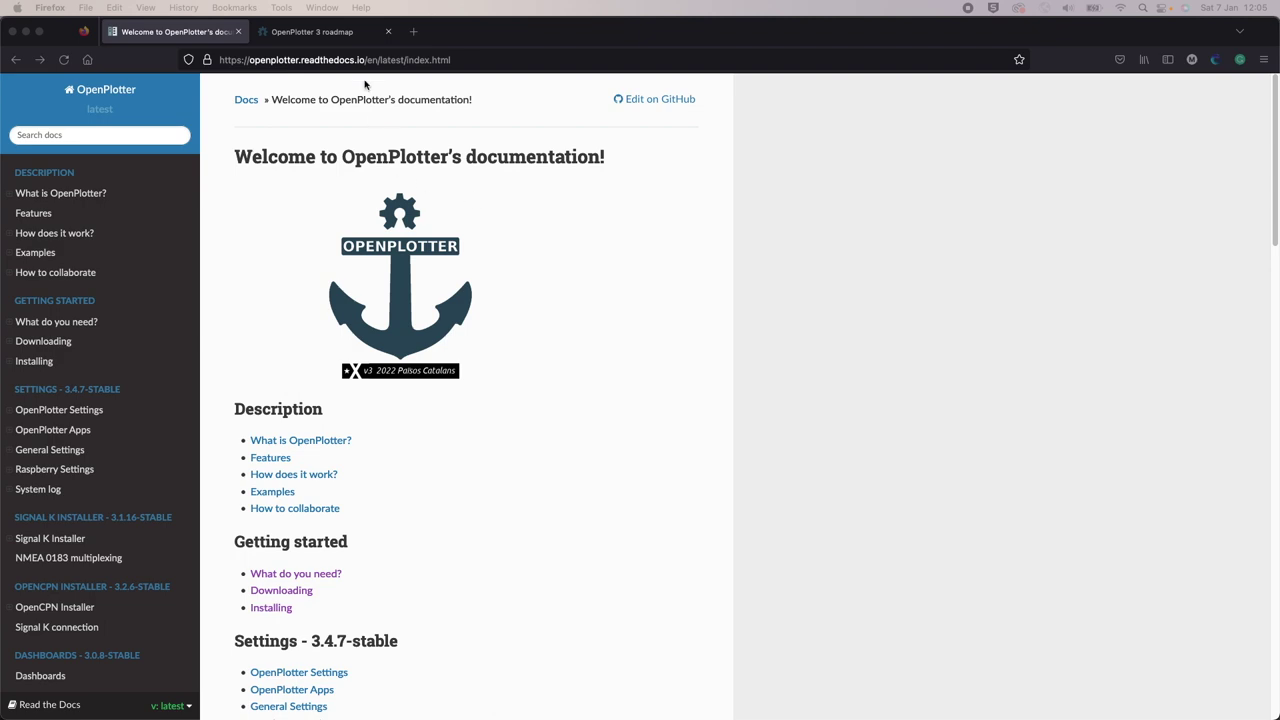
- Switch from the documentation tab to the OpenPlotter 3 roadmap forum thread tab
click(348, 28)
click(348, 30)
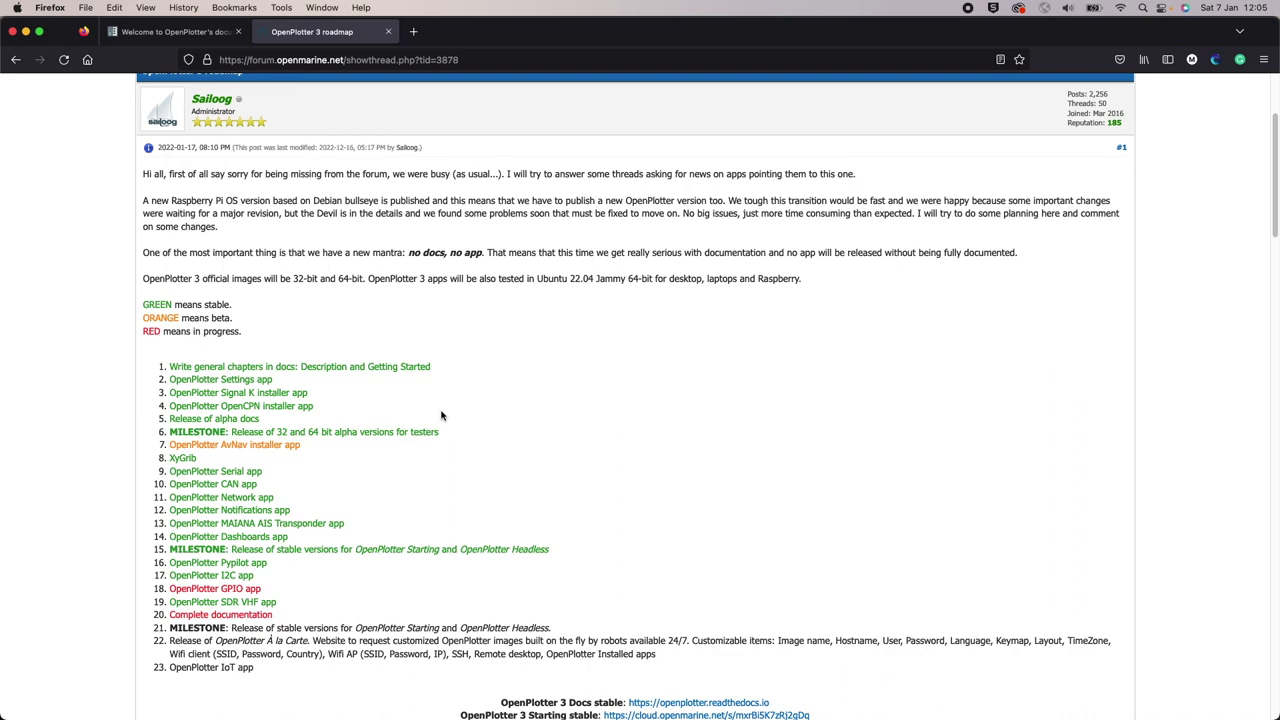
- Scroll through the roadmap post's green, orange and red list of planned apps and milestones
scroll(441, 415, up, 2)
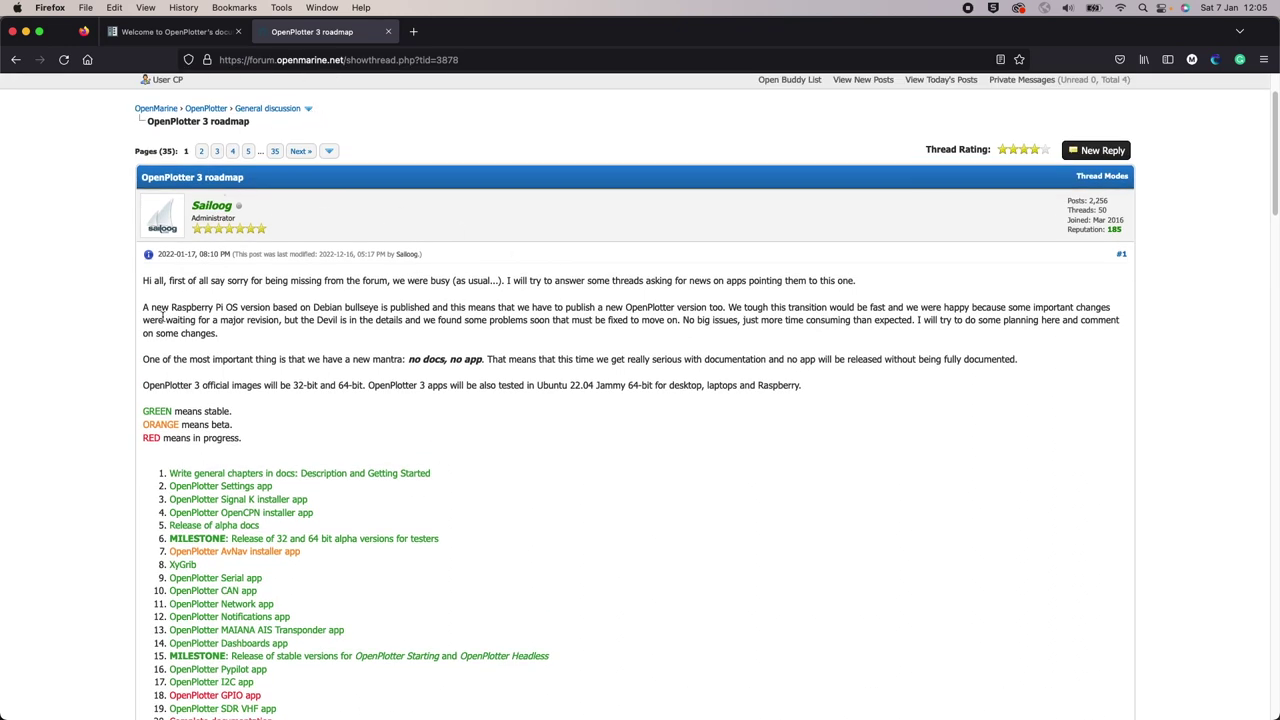
scroll(152, 390, down, 1)
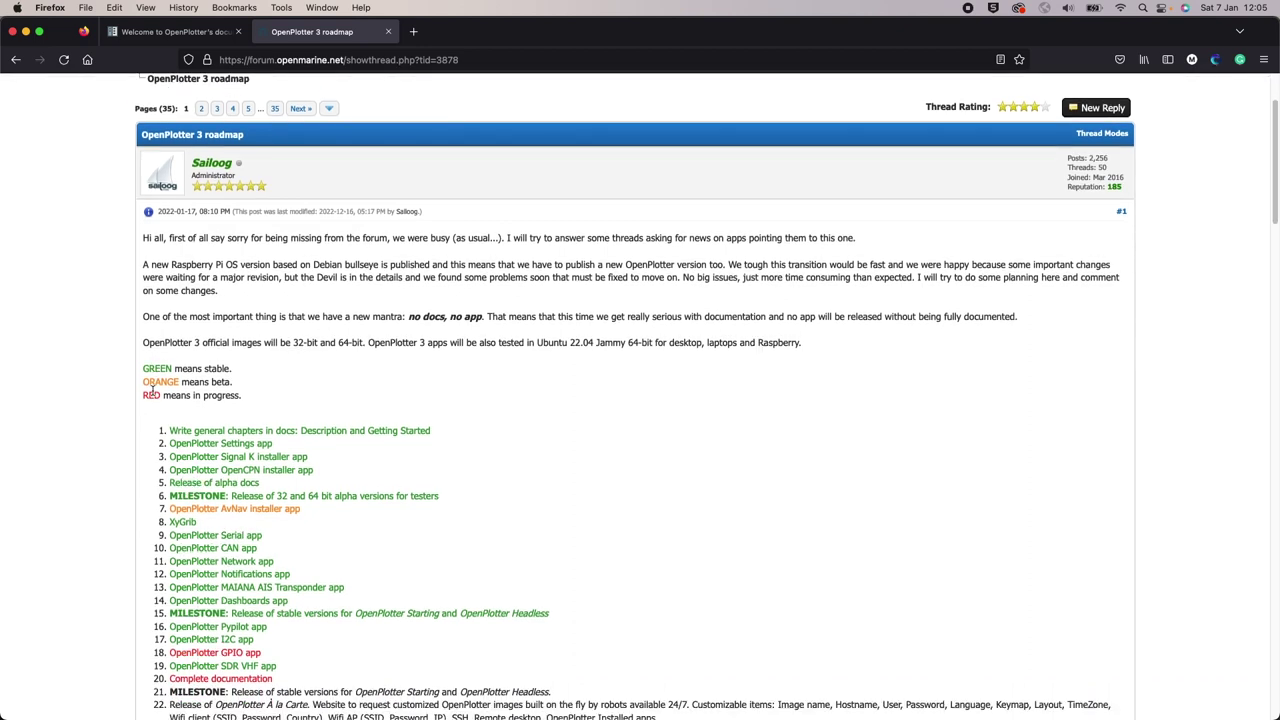
scroll(152, 390, down, 2)
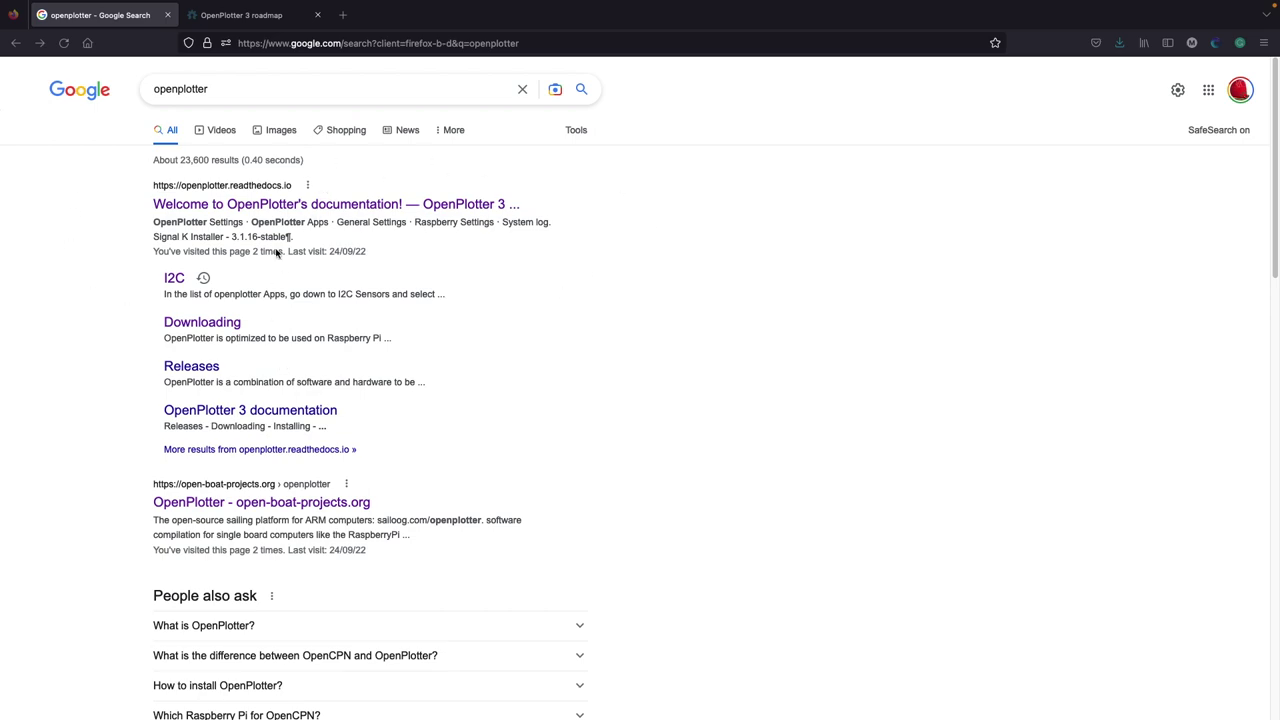
- Check the roadmap thread, then open the 'Welcome to OpenPlotter's documentation!' Google result
click(273, 24)
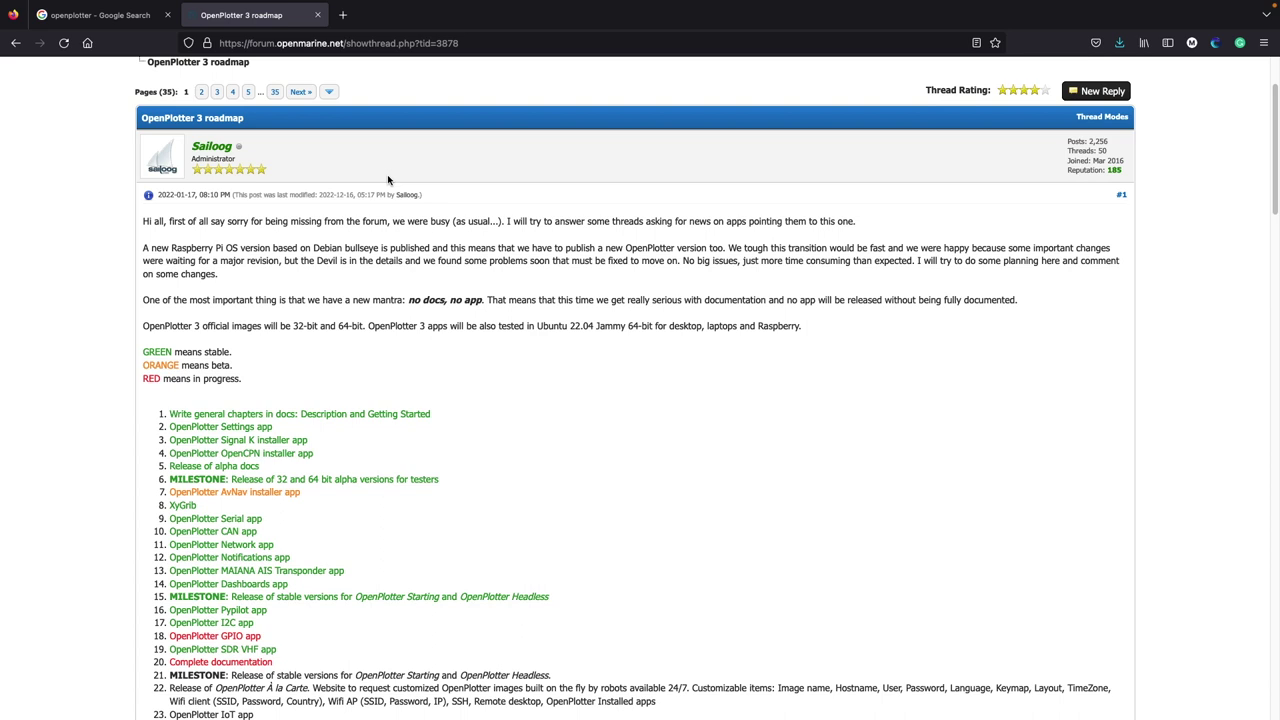
click(113, 28)
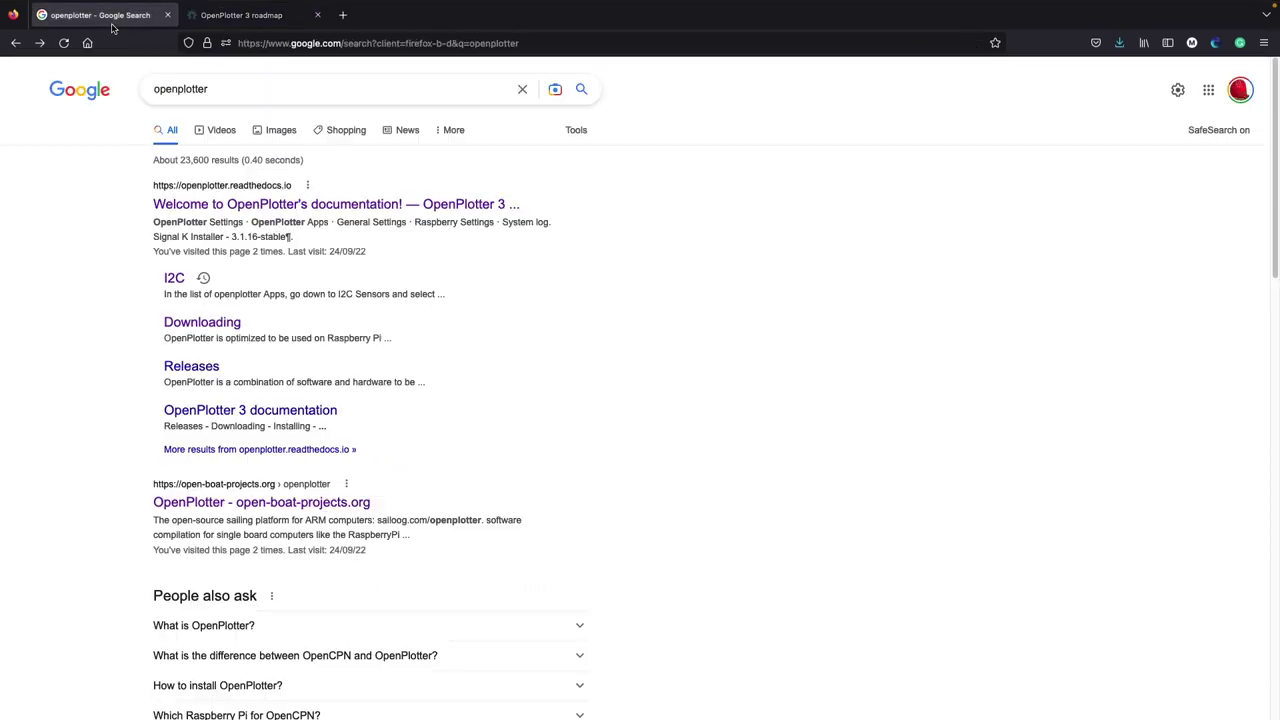
click(227, 206)
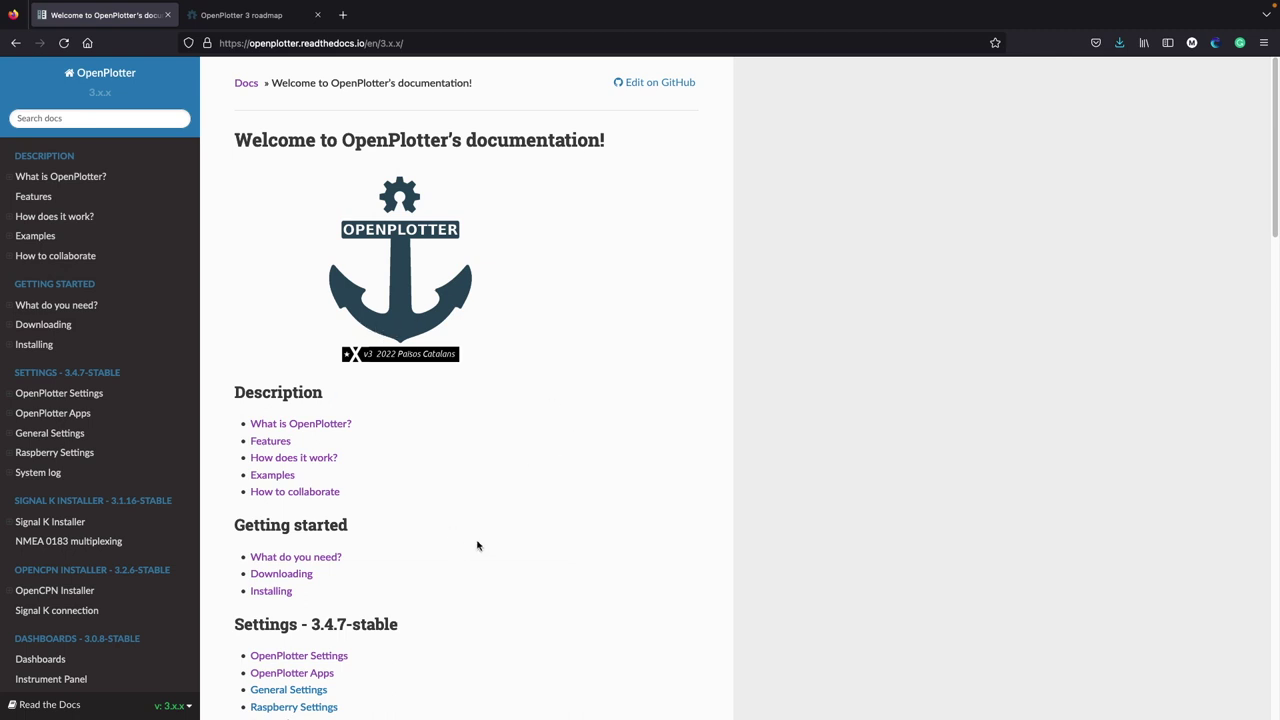
- Open 'What do you need?' and read through the Basic hardware and Extra hardware sections
click(309, 561)
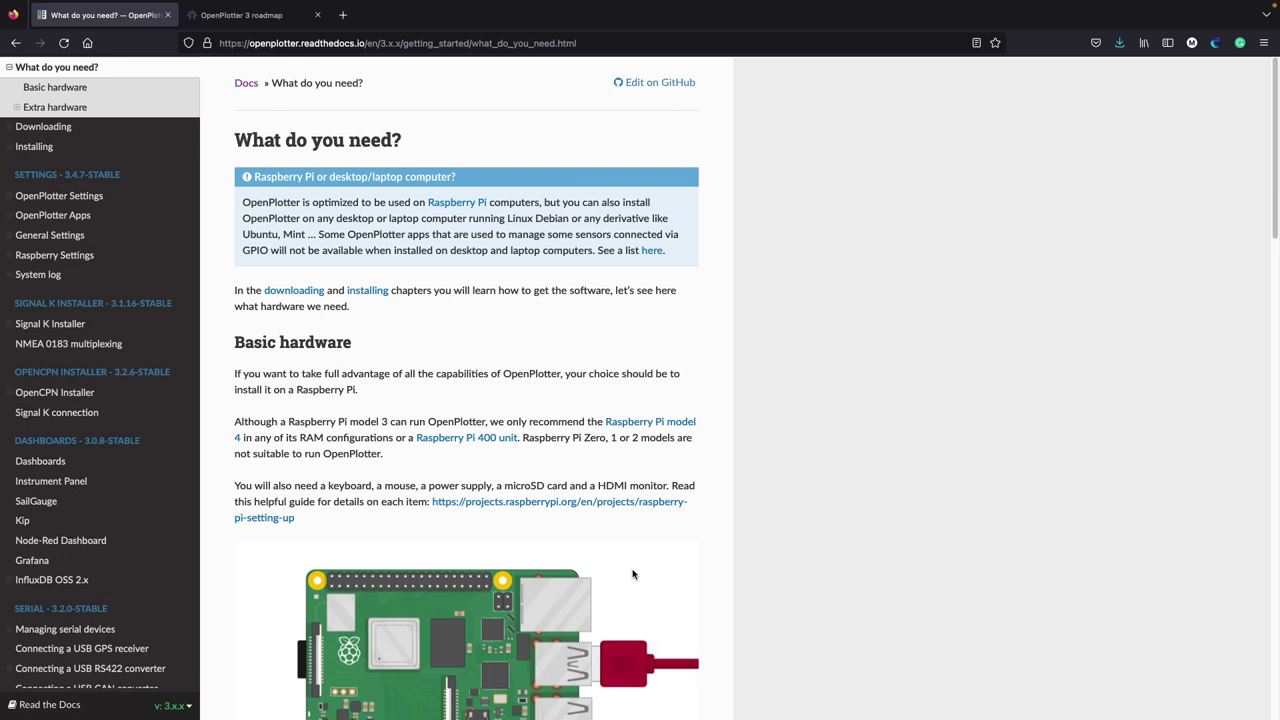
scroll(632, 574, down, 2)
scroll(632, 574, down, 5)
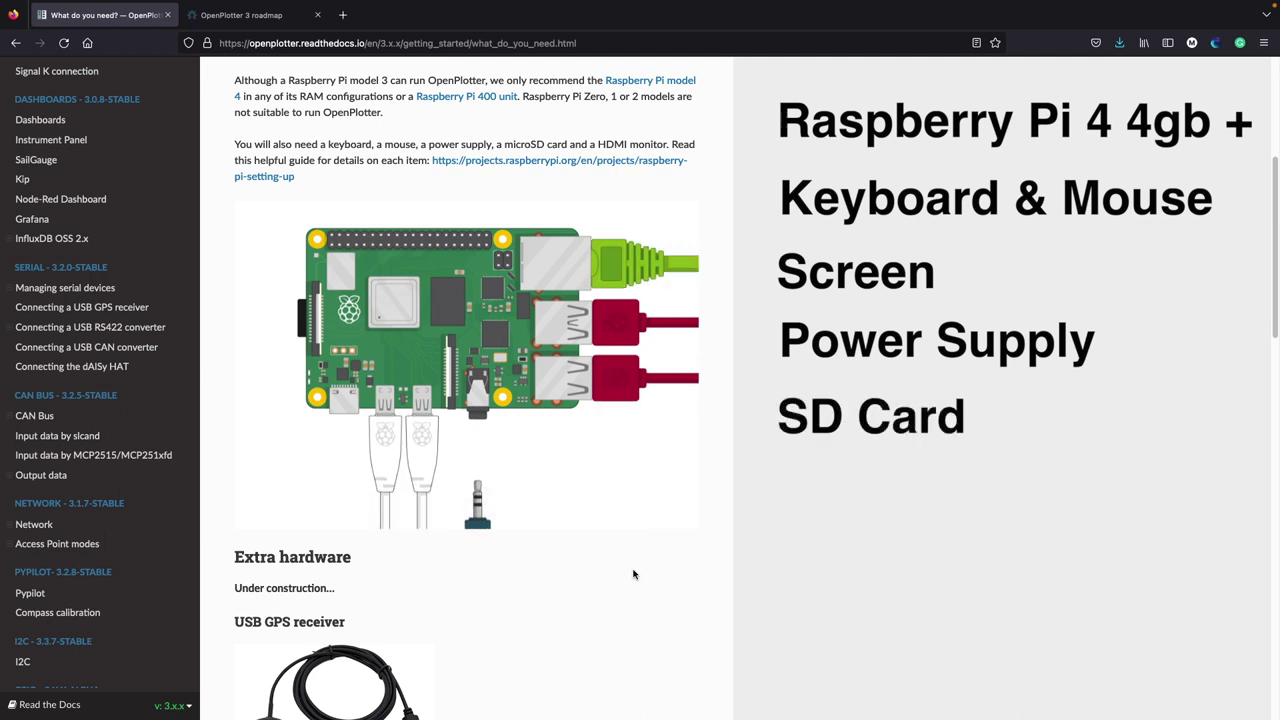
scroll(633, 574, down, 2)
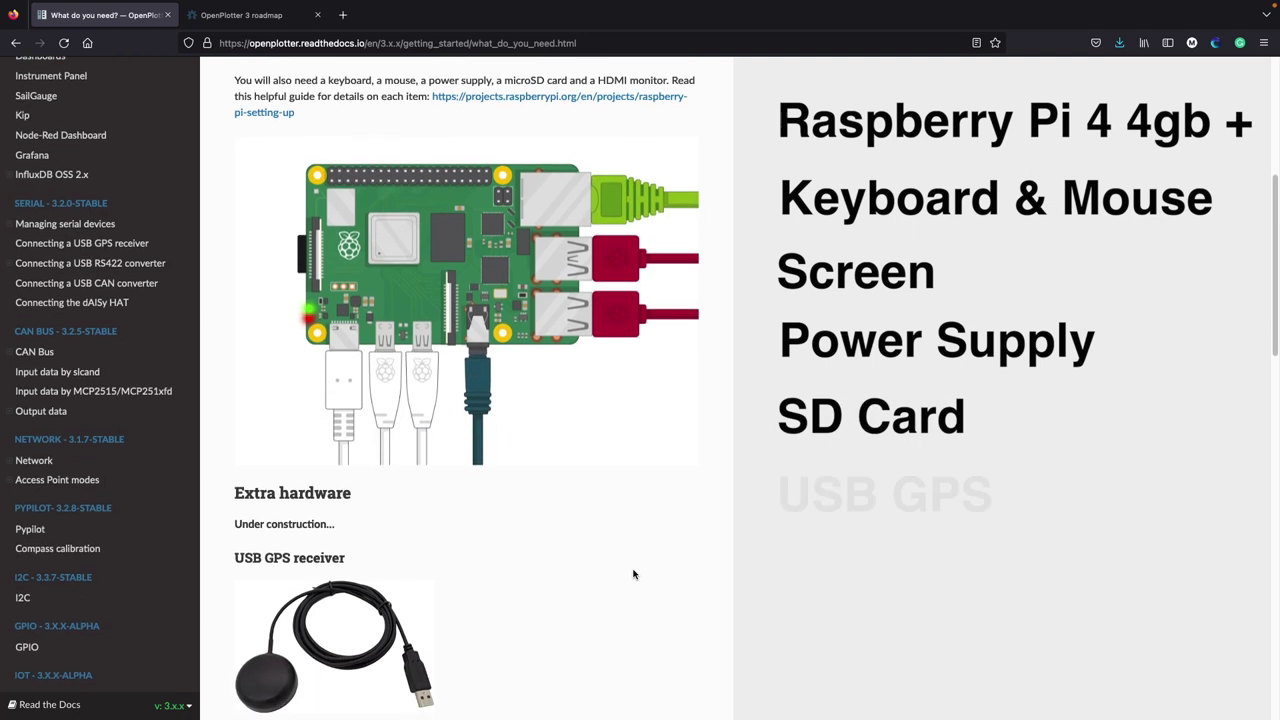
scroll(633, 574, down, 1)
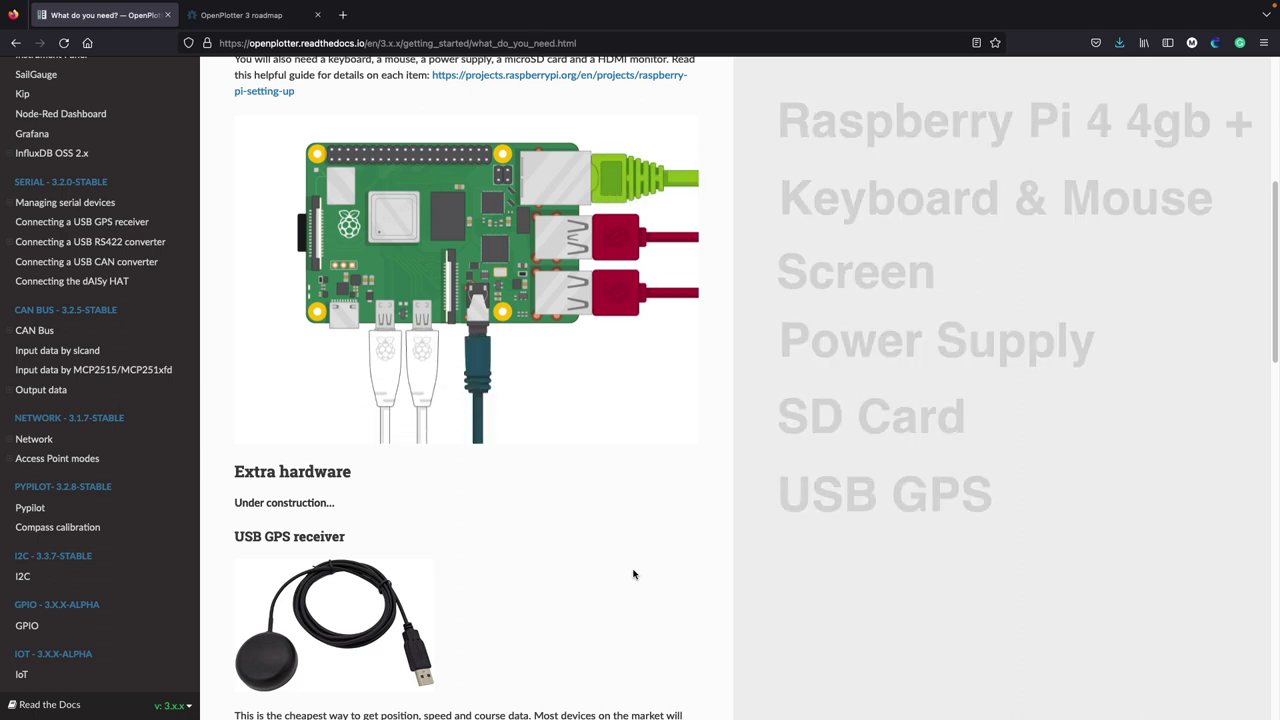
scroll(633, 574, up, 1)
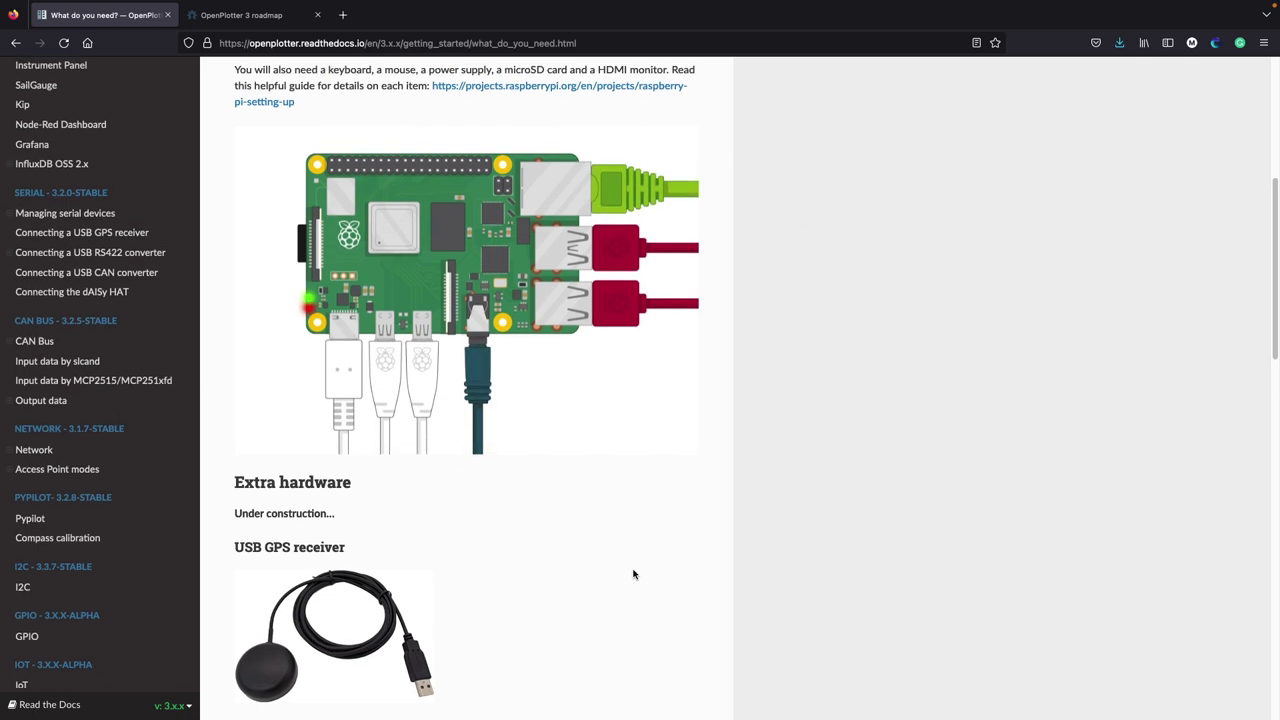
scroll(633, 574, up, 5)
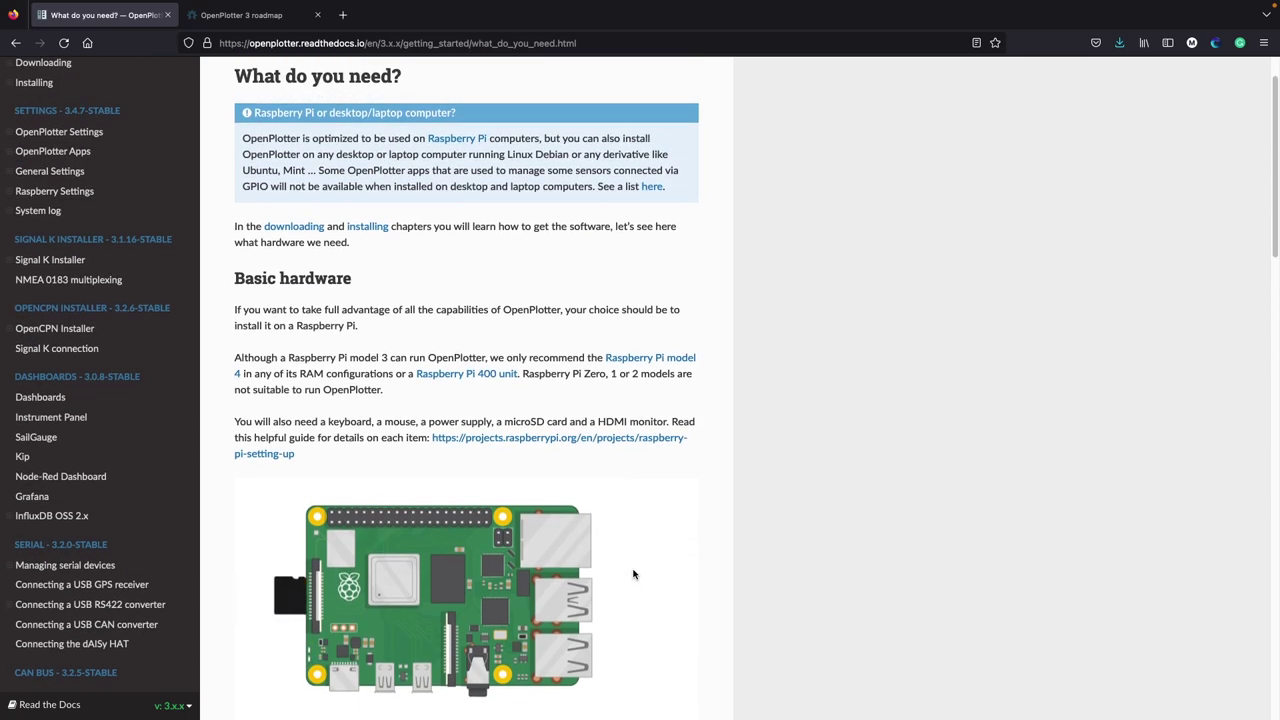
scroll(633, 574, up, 1)
- Go to the Downloading page and follow the OpenPlotter Starting image download link
click(44, 127)
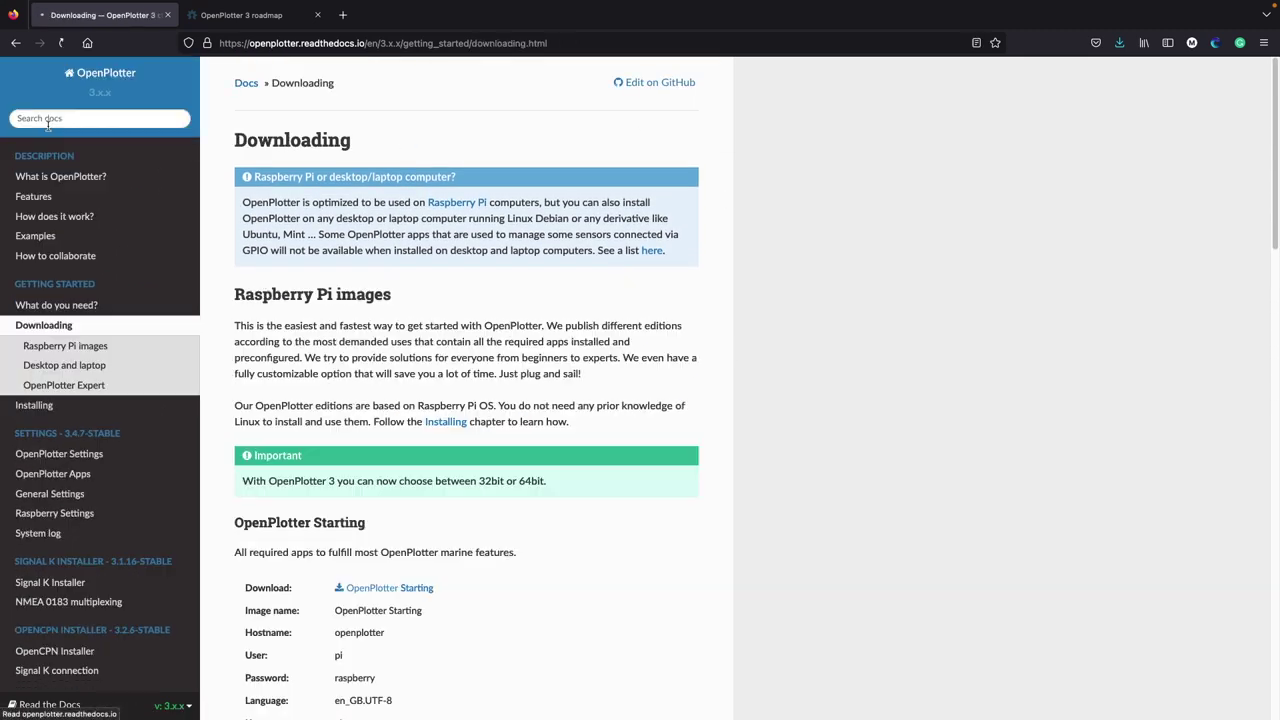
scroll(456, 564, down, 1)
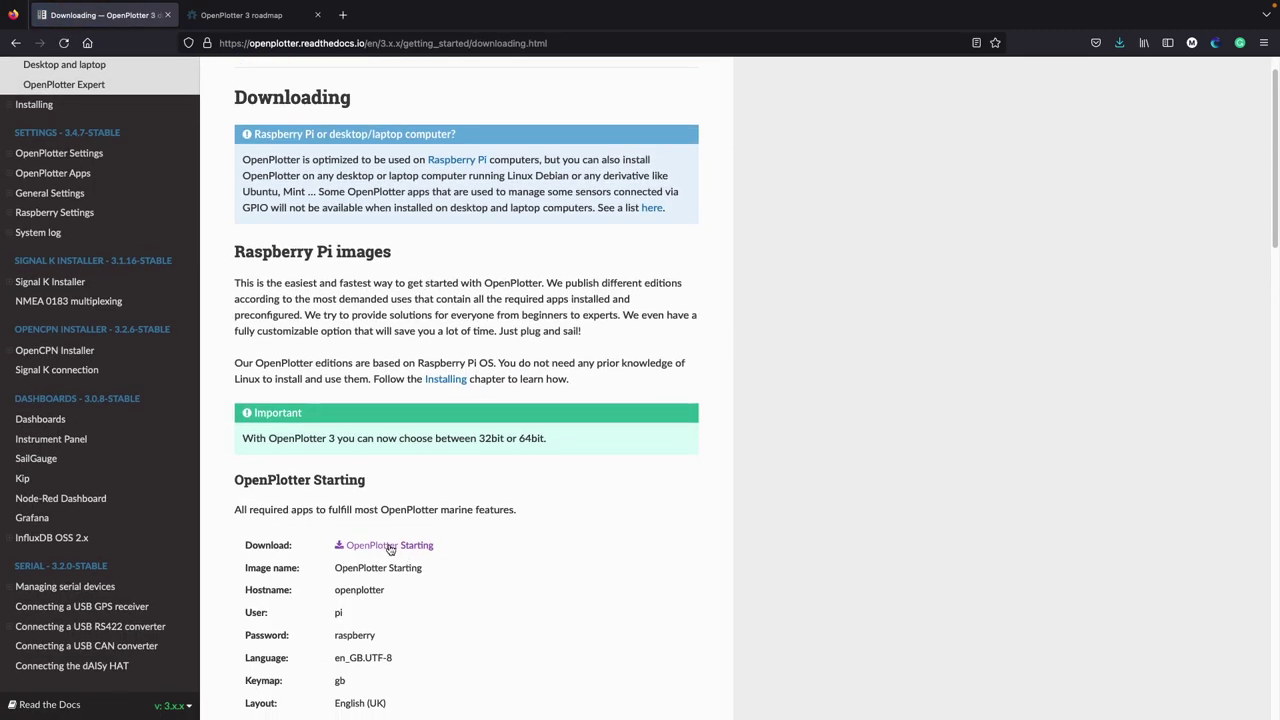
scroll(528, 549, down, 4)
scroll(528, 549, down, 5)
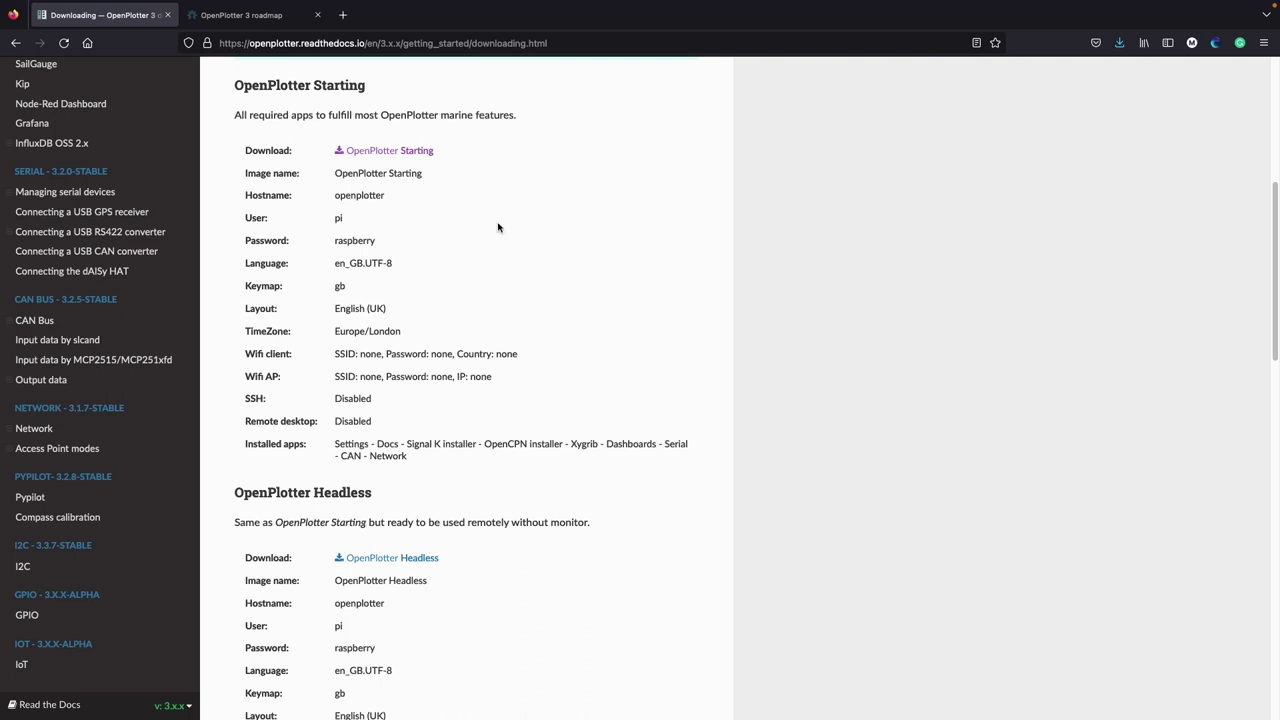
click(403, 152)
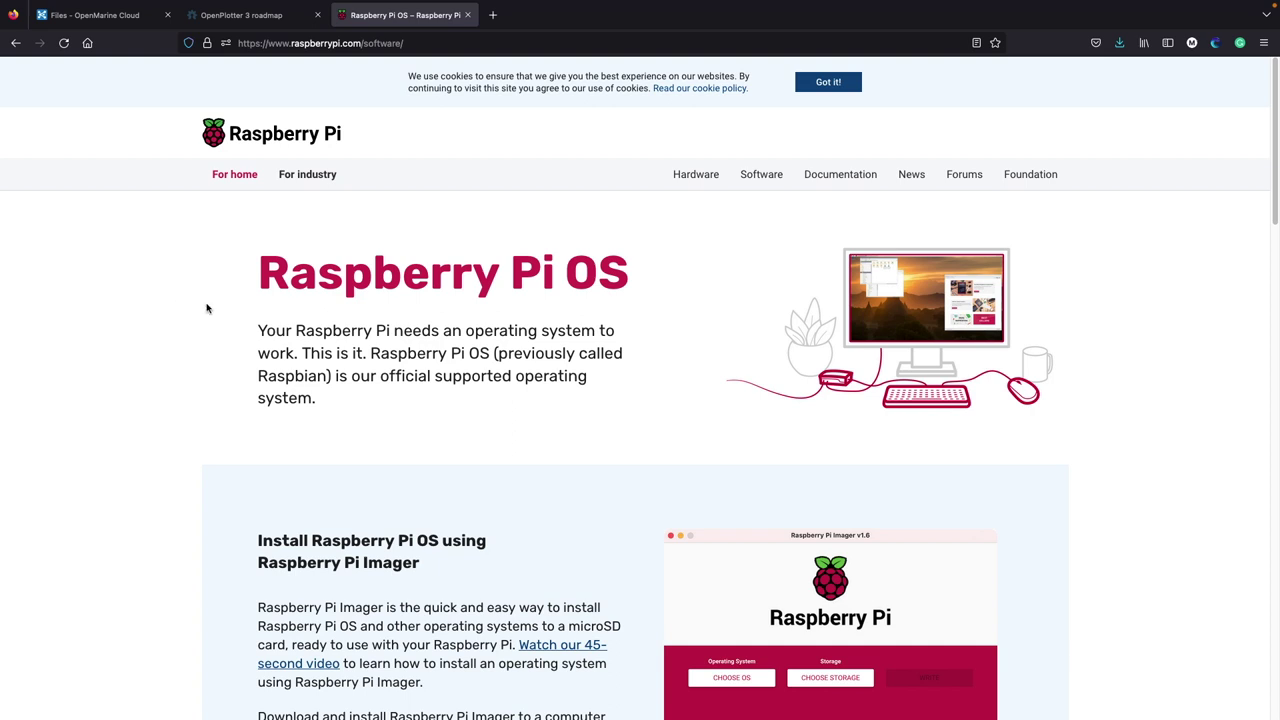
- Scroll to the Raspberry Pi Imager download links, then switch over to the Imager app
scroll(206, 309, down, 3)
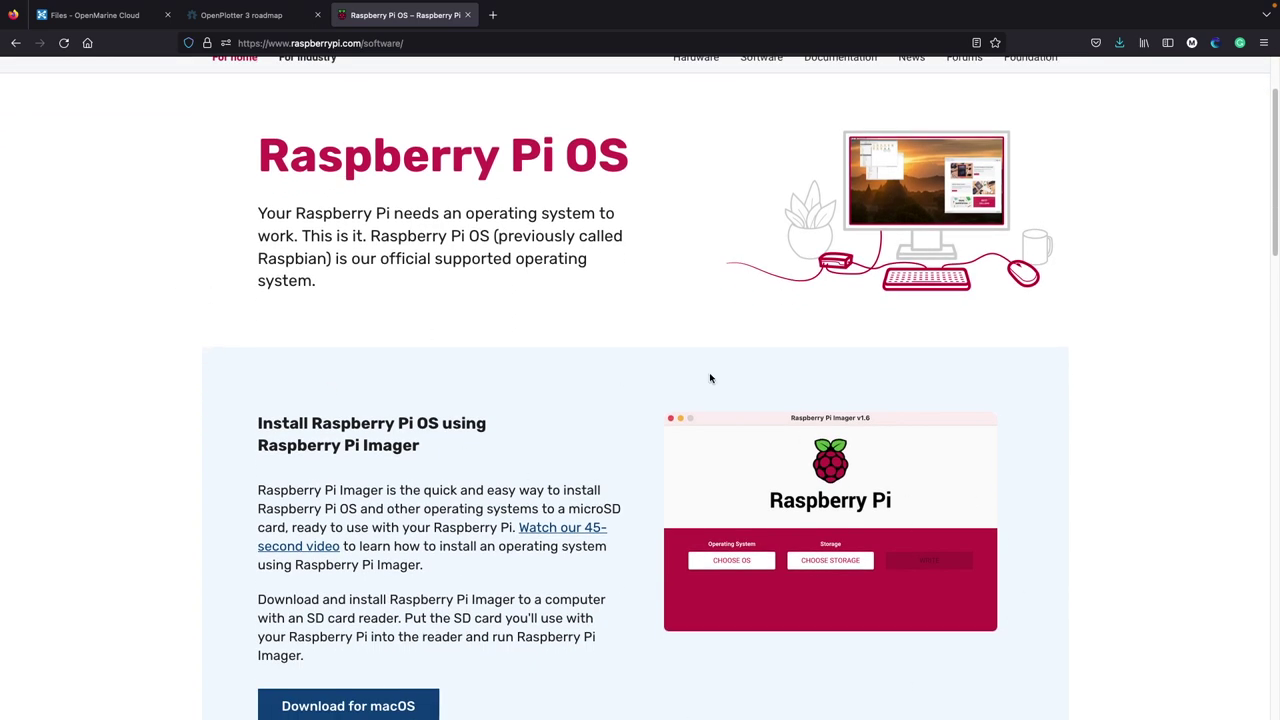
scroll(709, 374, down, 5)
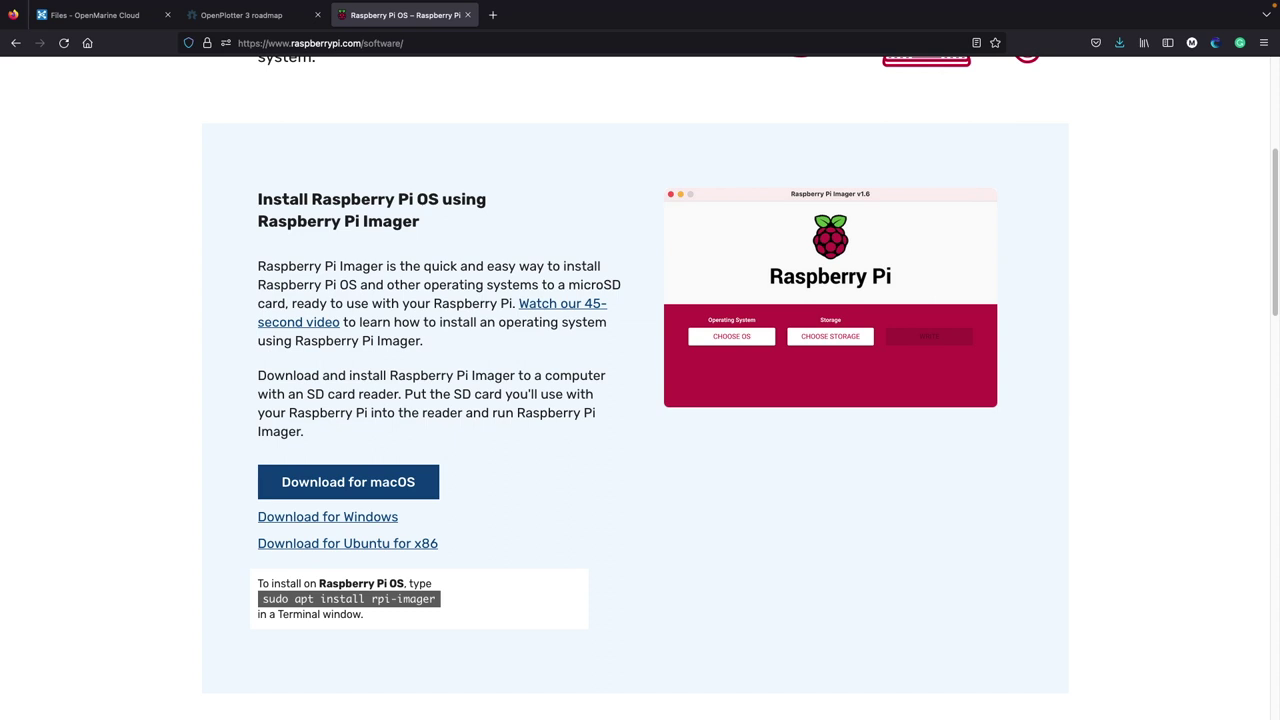
key(super+Tab)
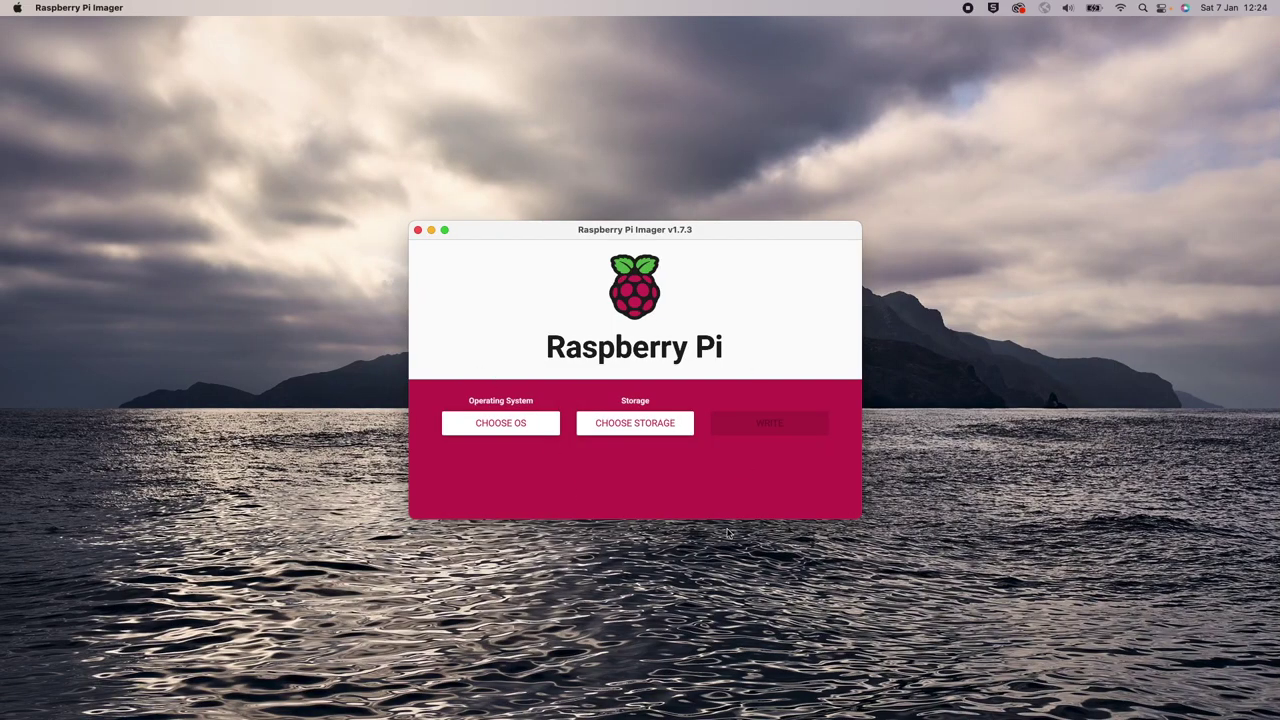
- Choose the OpenPlotter zip from Downloads as a custom OS and Seagate Portable Media as storage
click(522, 433)
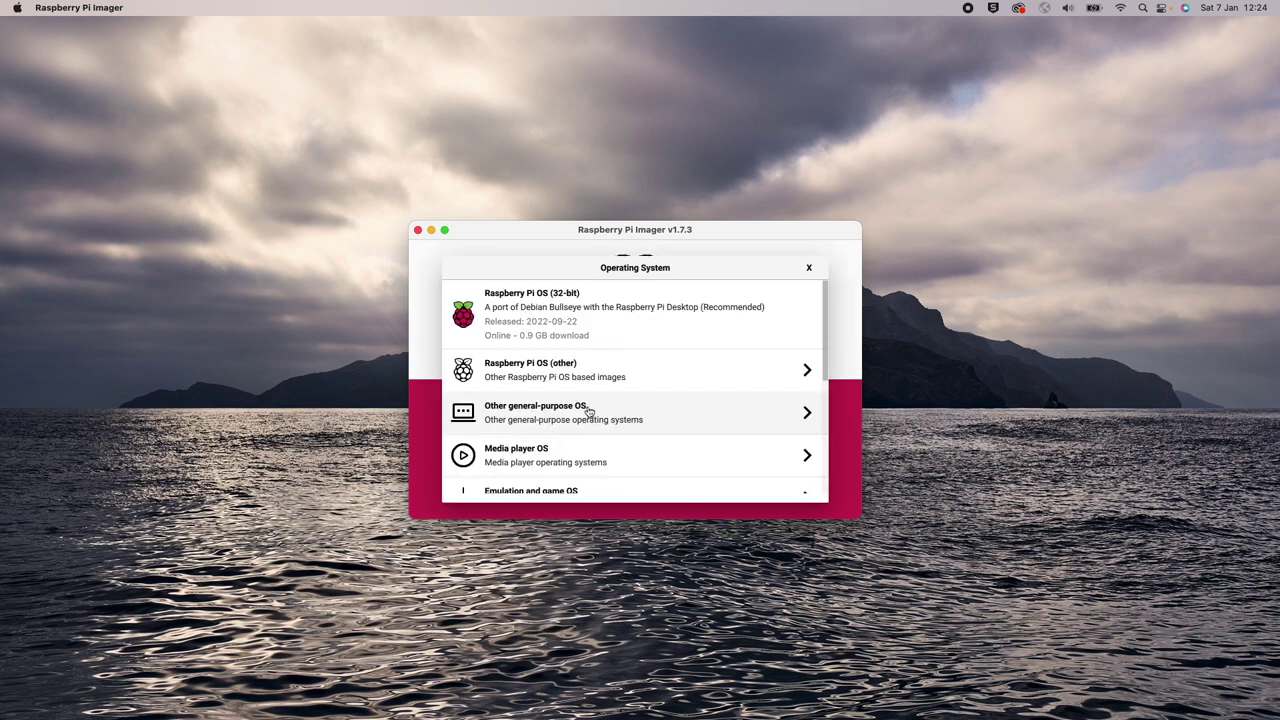
scroll(700, 471, down, 5)
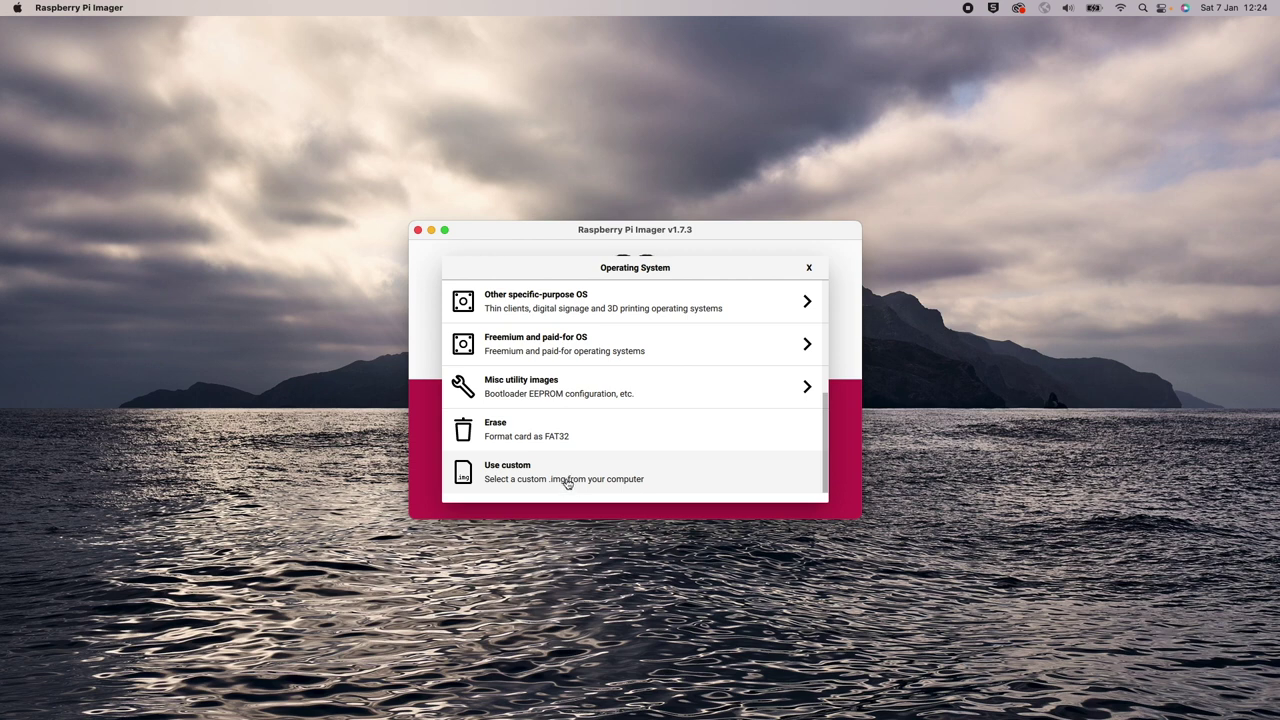
click(565, 480)
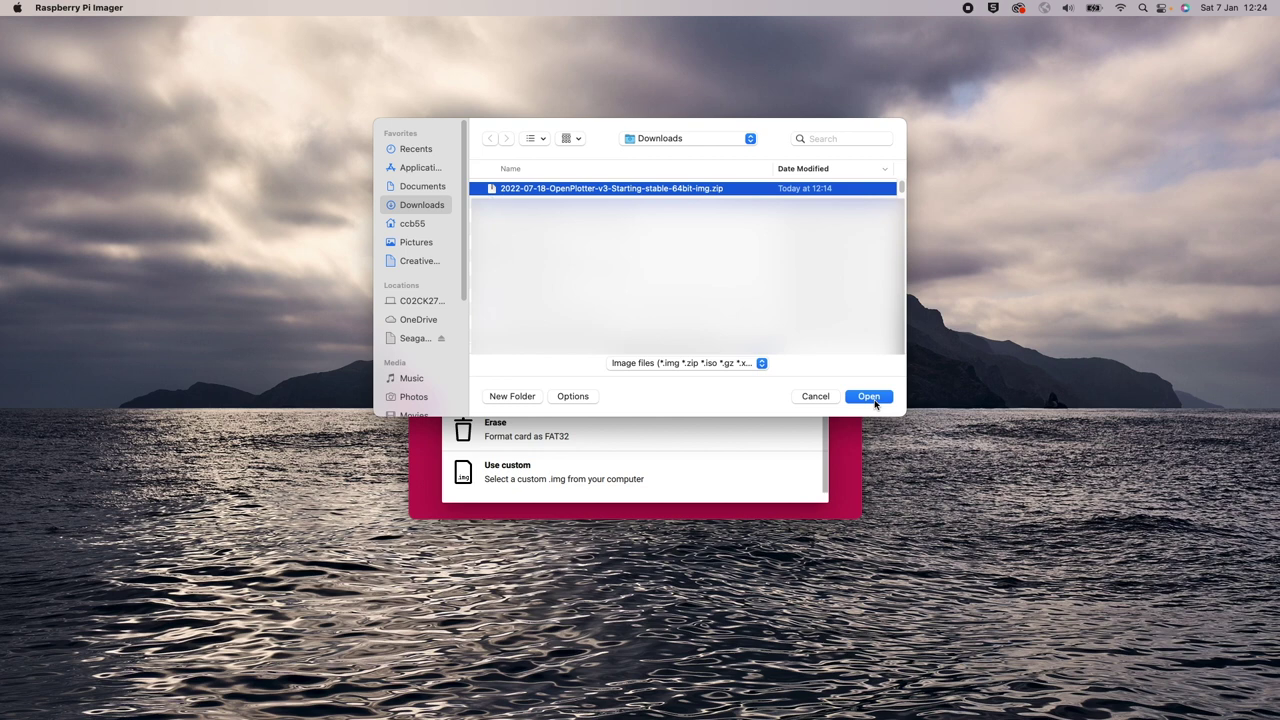
click(869, 397)
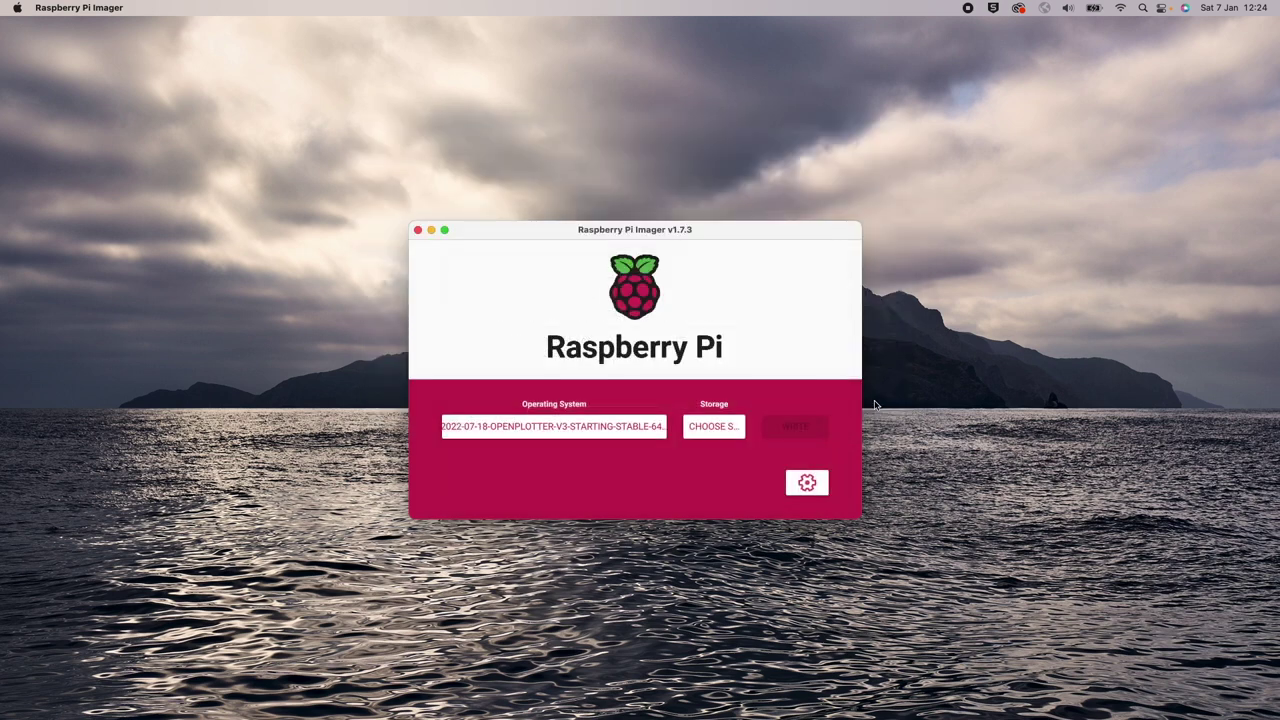
click(729, 425)
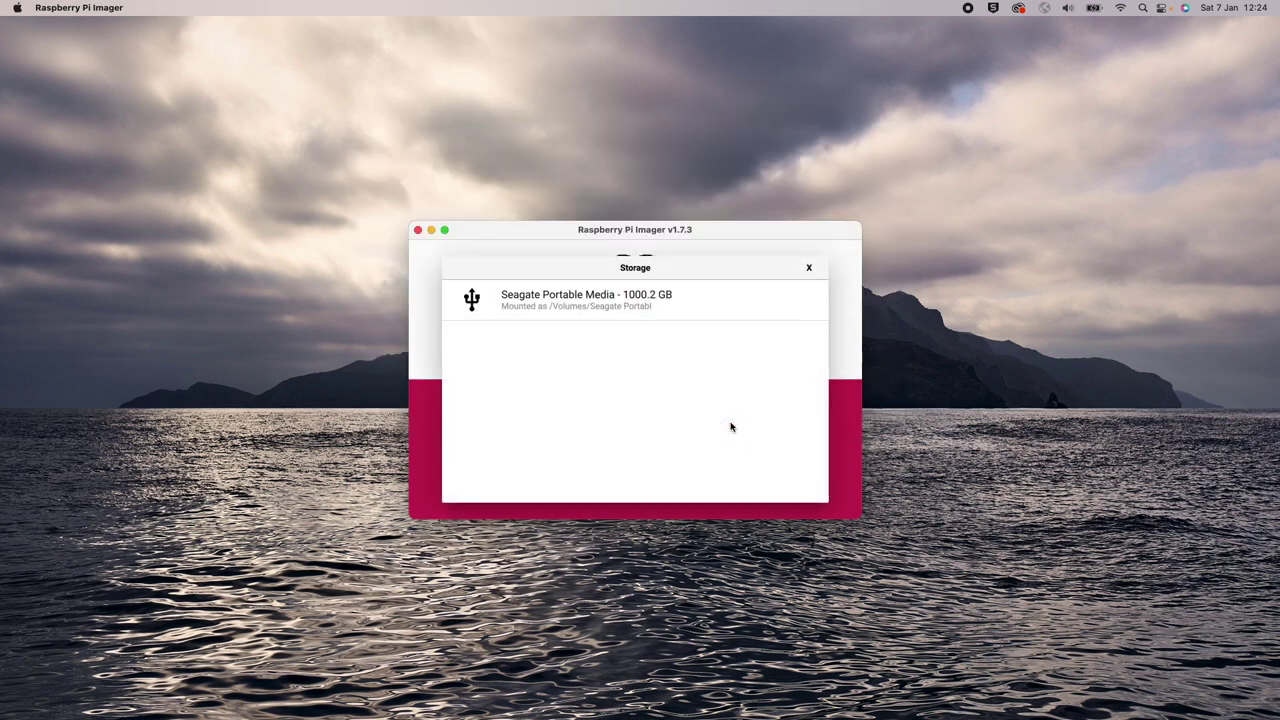
click(661, 305)
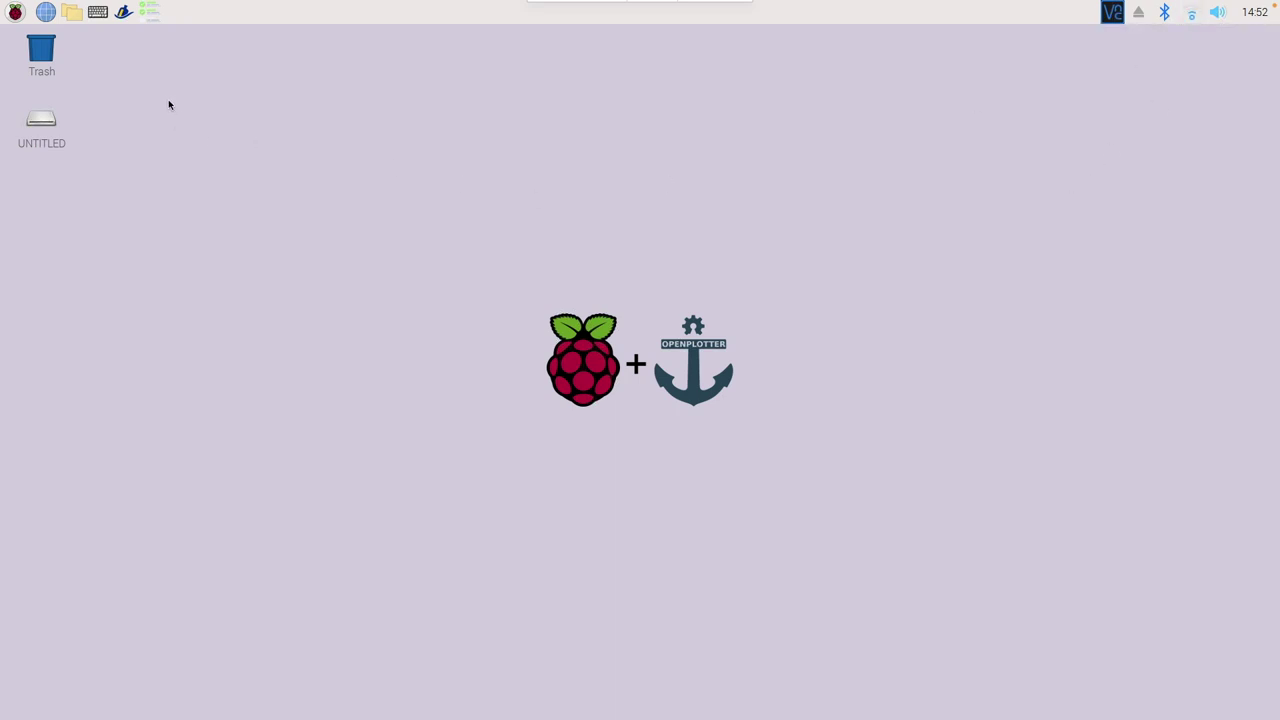
- Launch Raspberry Pi Configuration from the raspberry menu's Preferences submenu
click(17, 12)
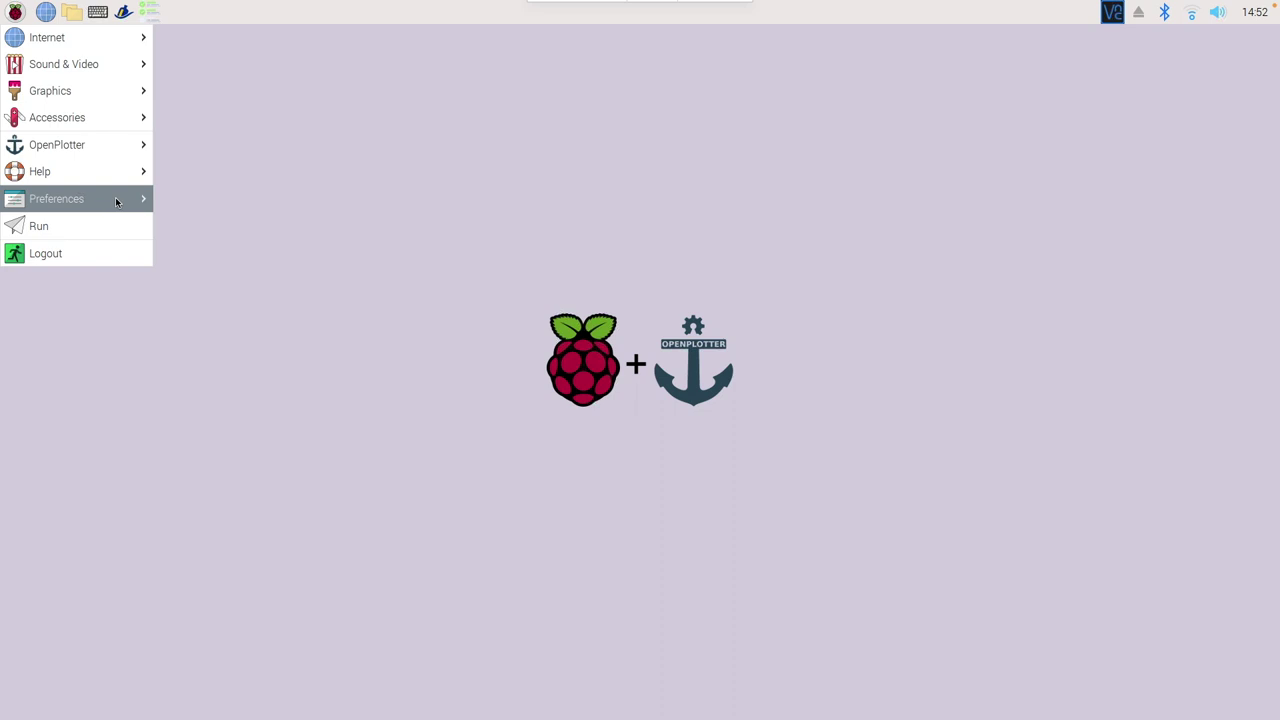
mouse_move(128, 200)
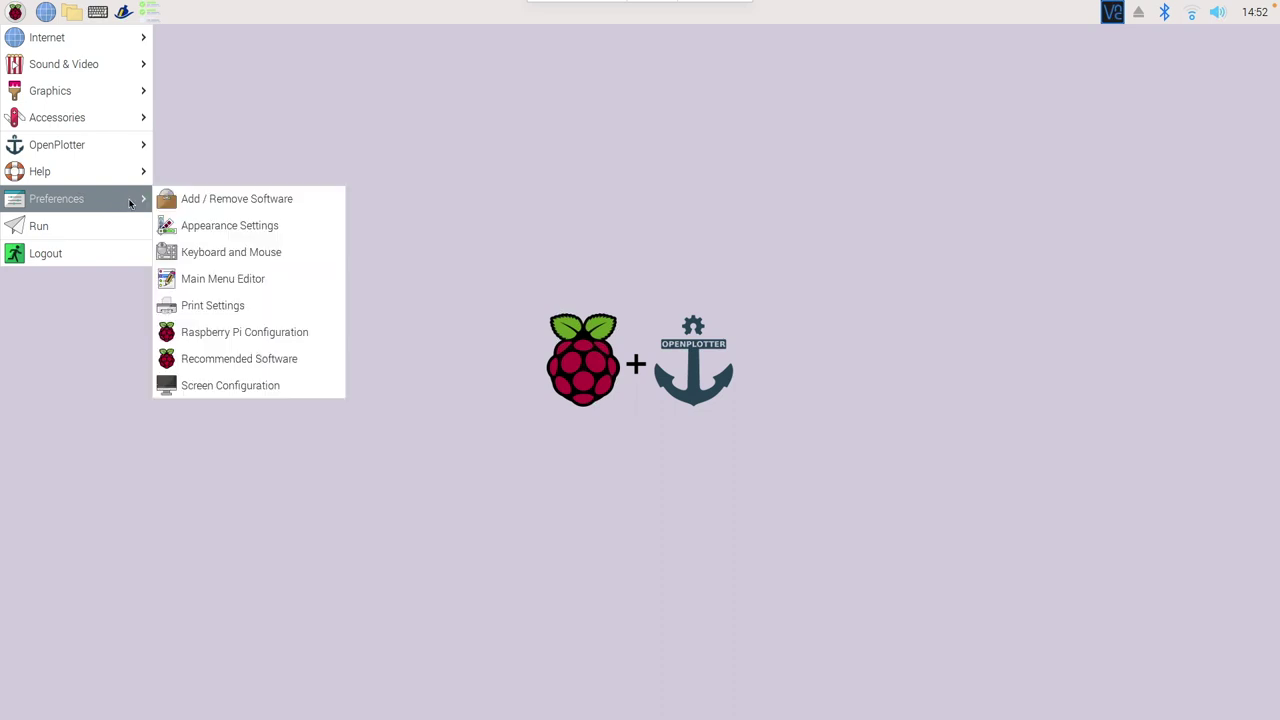
click(296, 334)
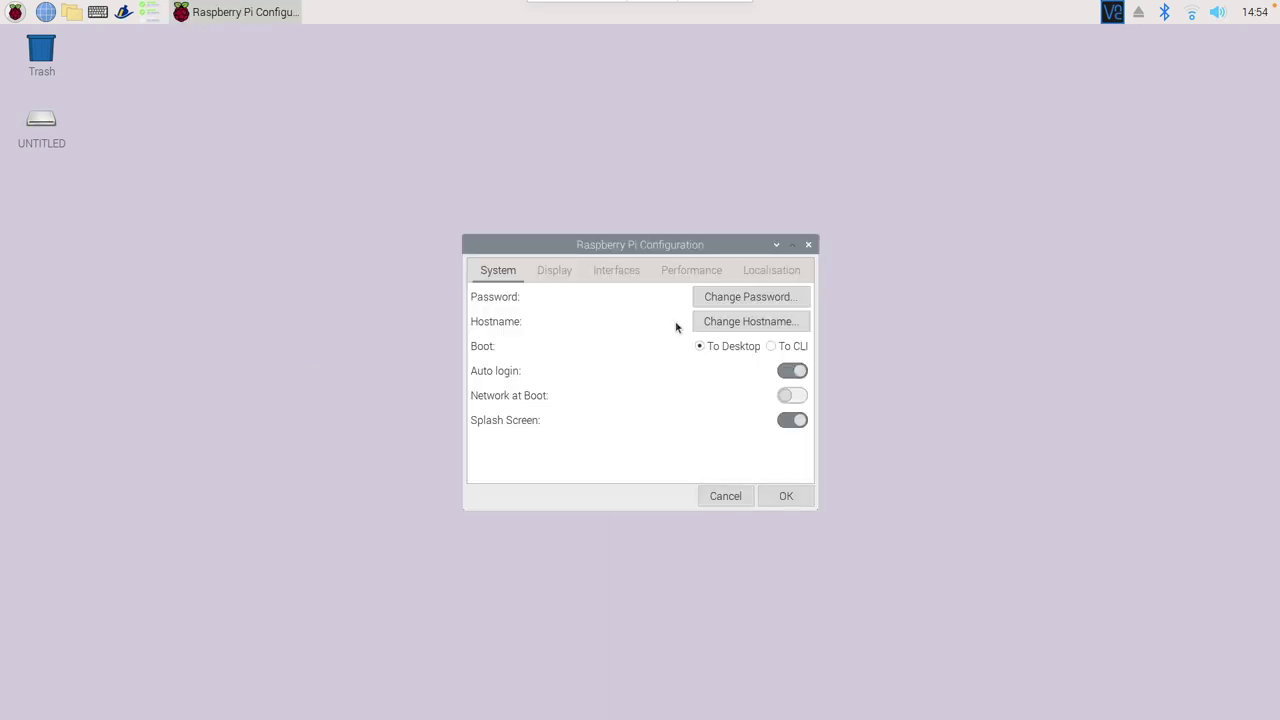
- Show the Interfaces tab listing the SSH, VNC, SPI and I2C settings
click(631, 272)
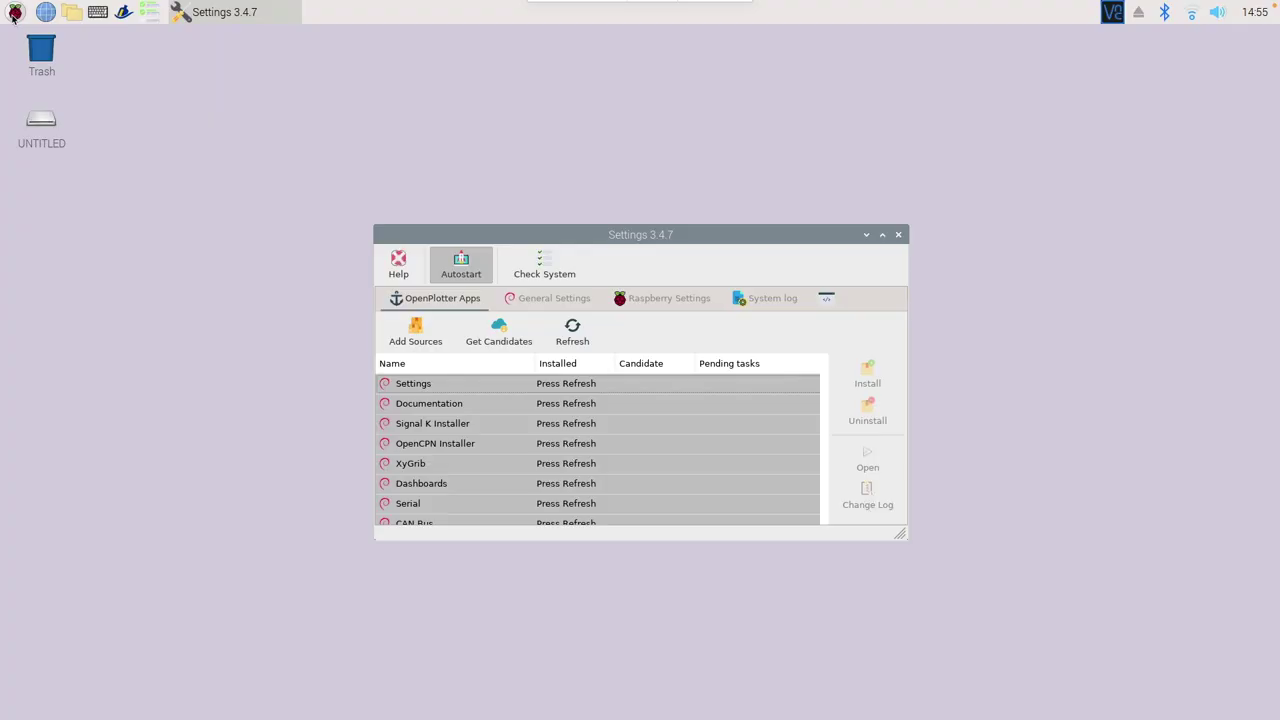
- Launch OpenPlotter Settings from the raspberry menu's OpenPlotter submenu
click(15, 12)
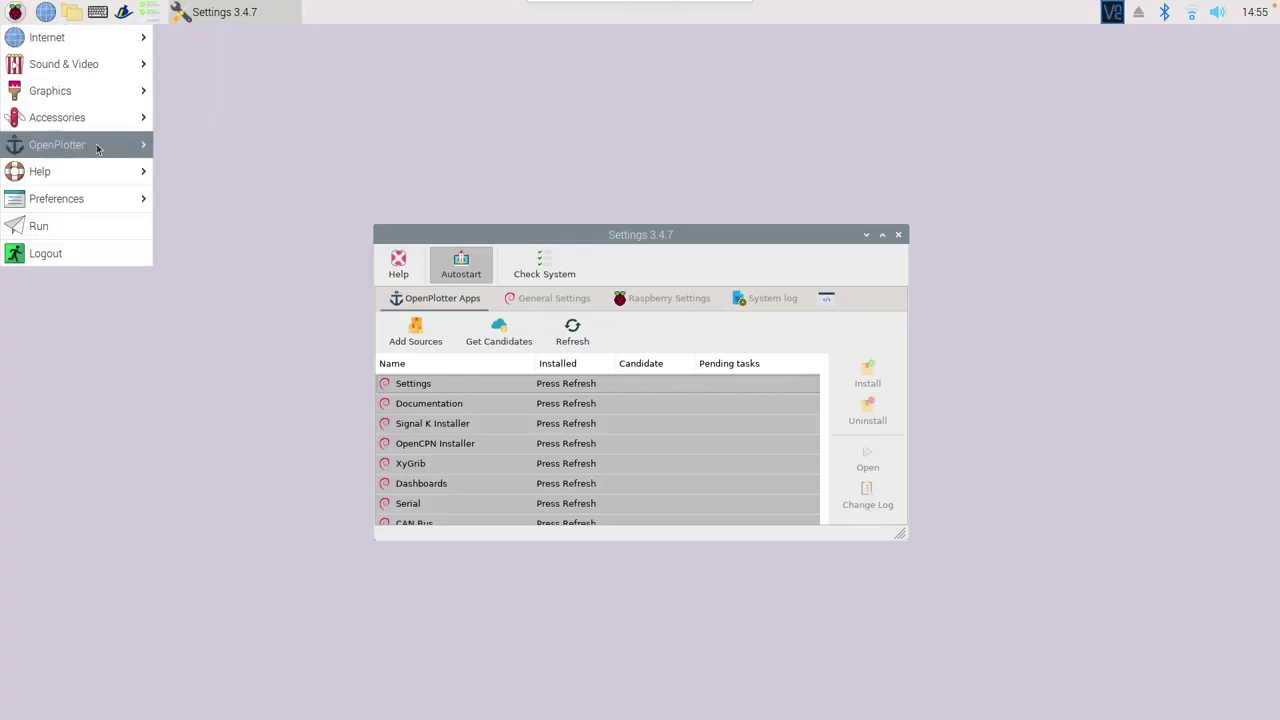
mouse_move(97, 145)
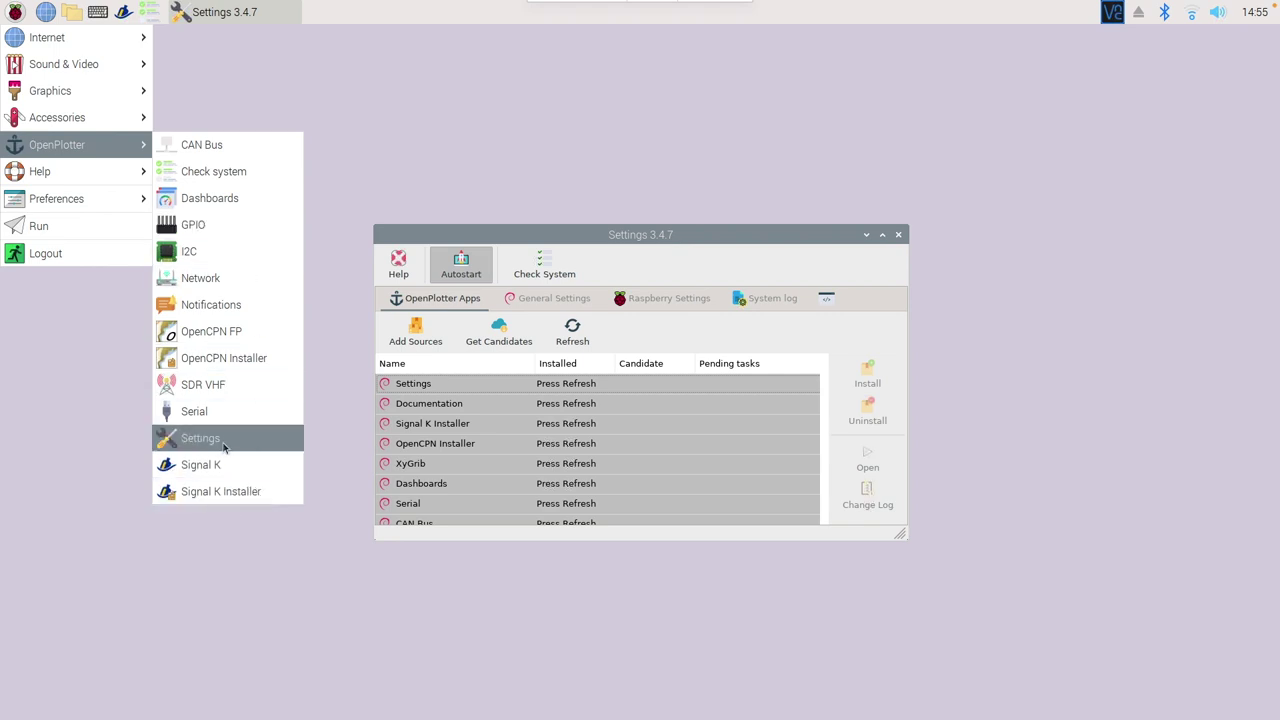
click(772, 240)
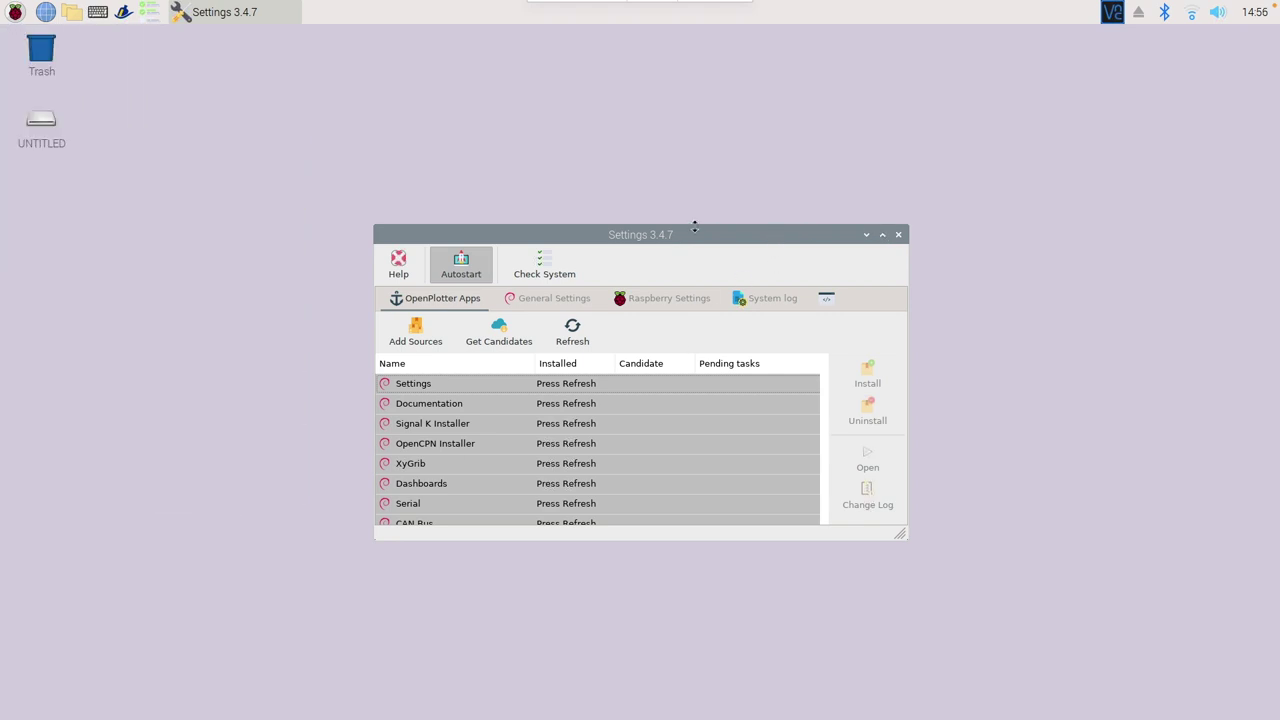
- Refresh the OpenPlotter apps list and select Documentation to update from 3.7.0-stable to 3.8.0-stable
click(574, 335)
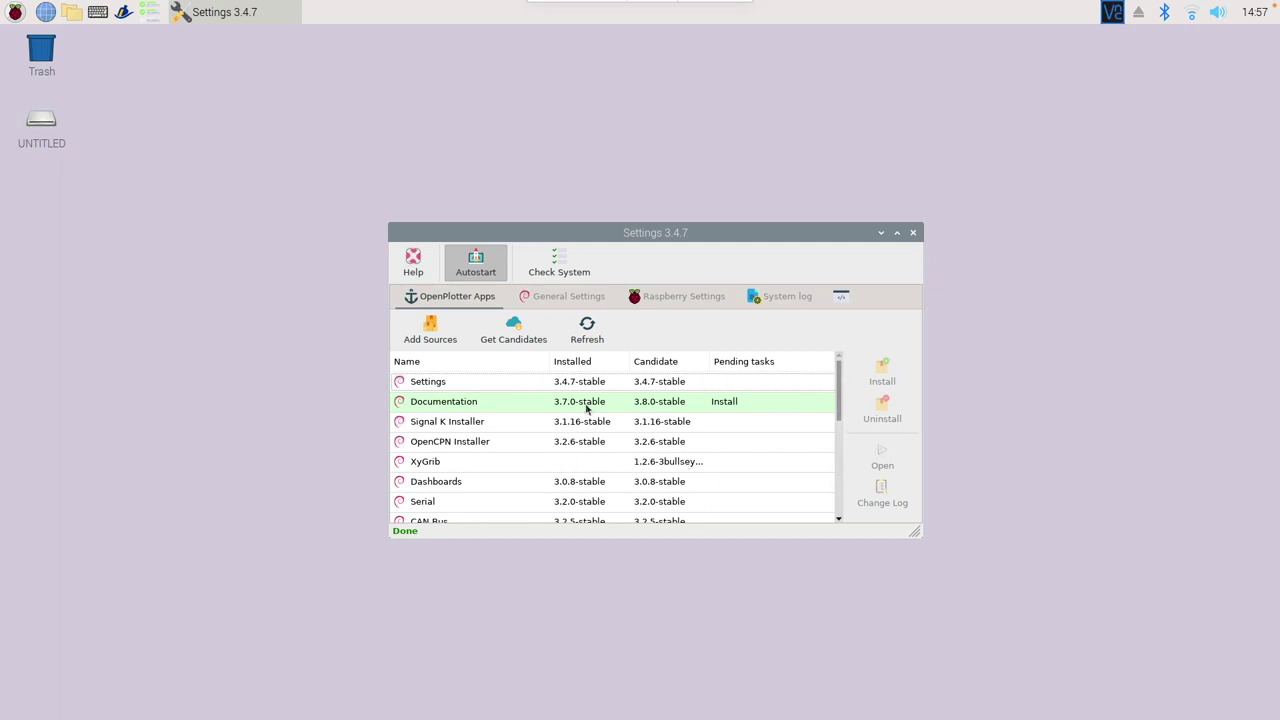
click(763, 401)
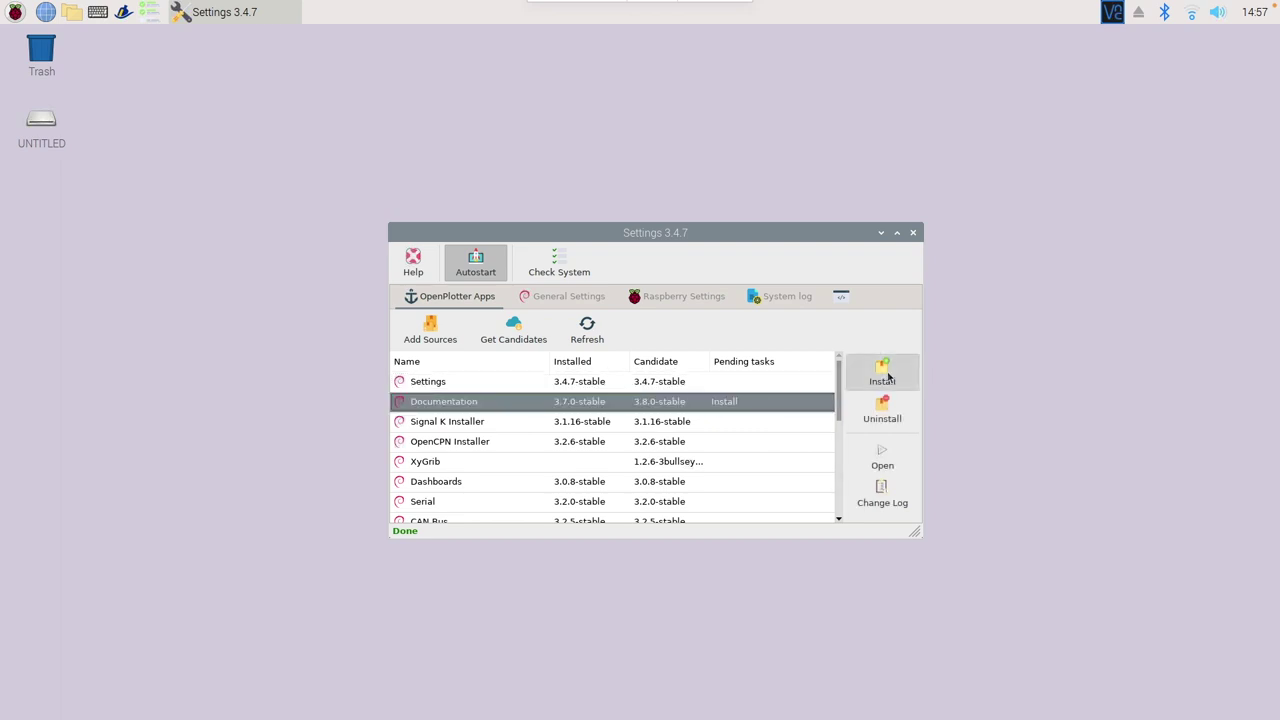
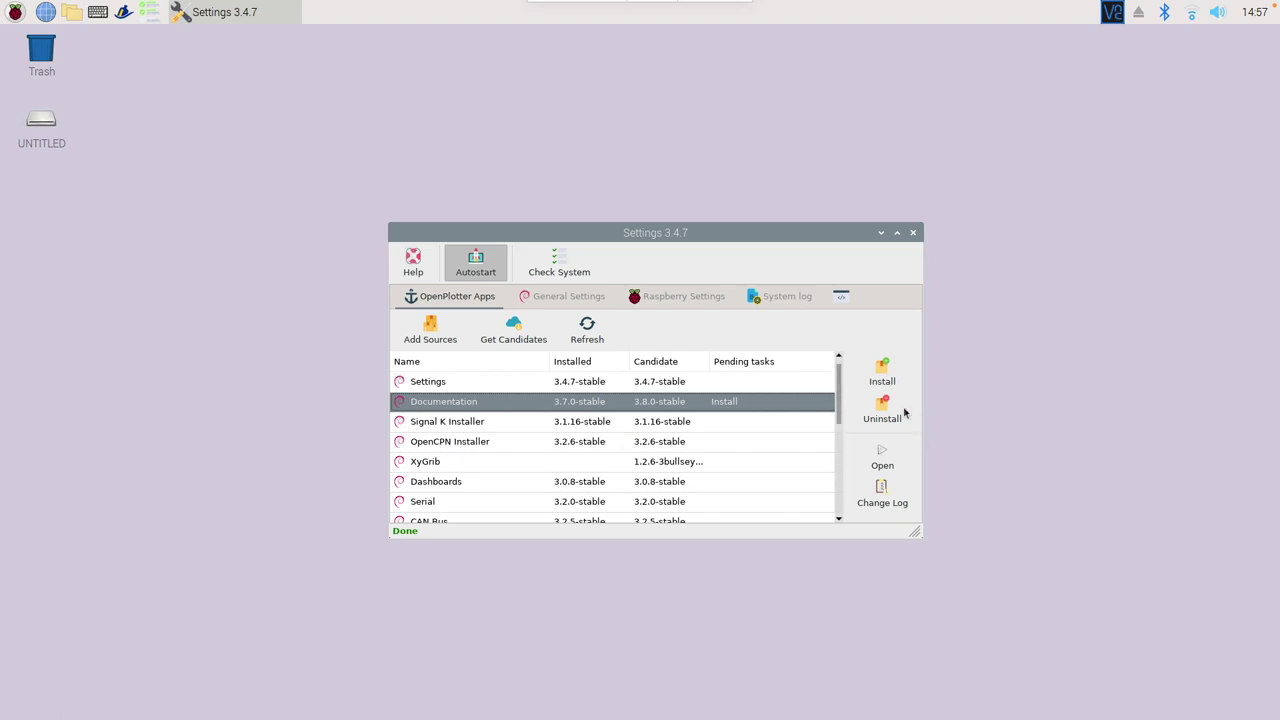
drag(839, 388, 838, 422)
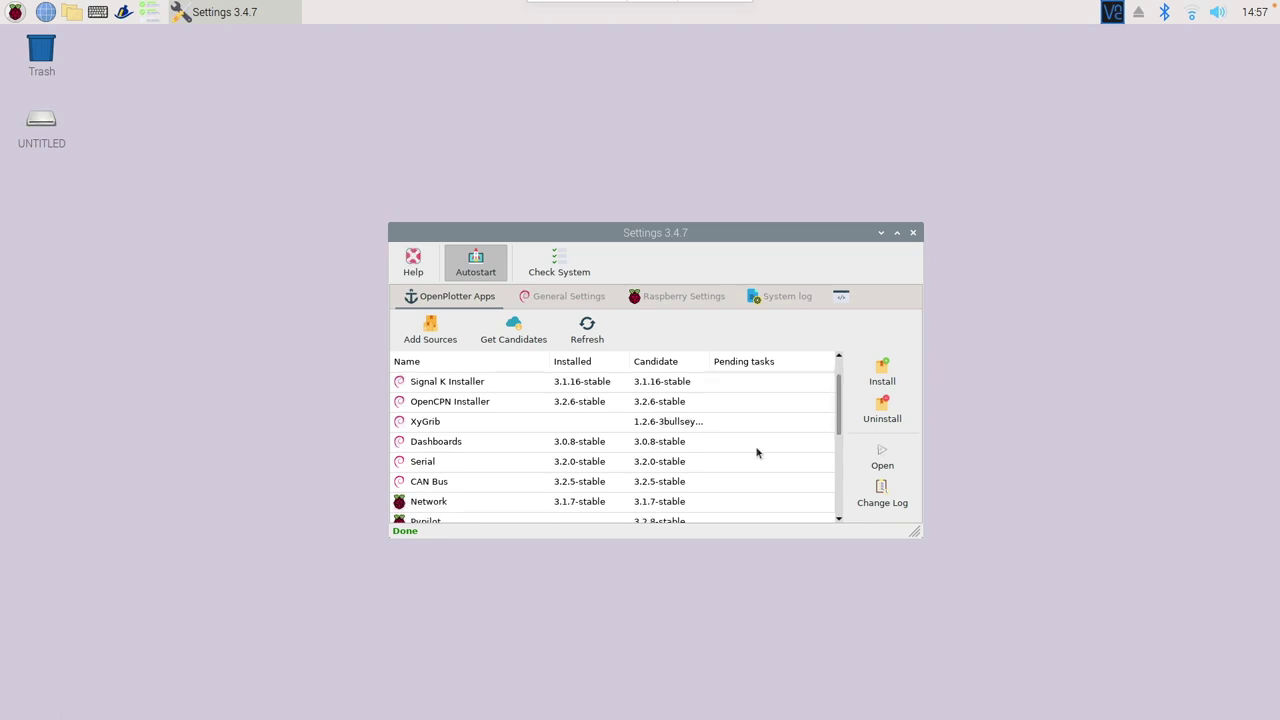
click(640, 469)
click(642, 488)
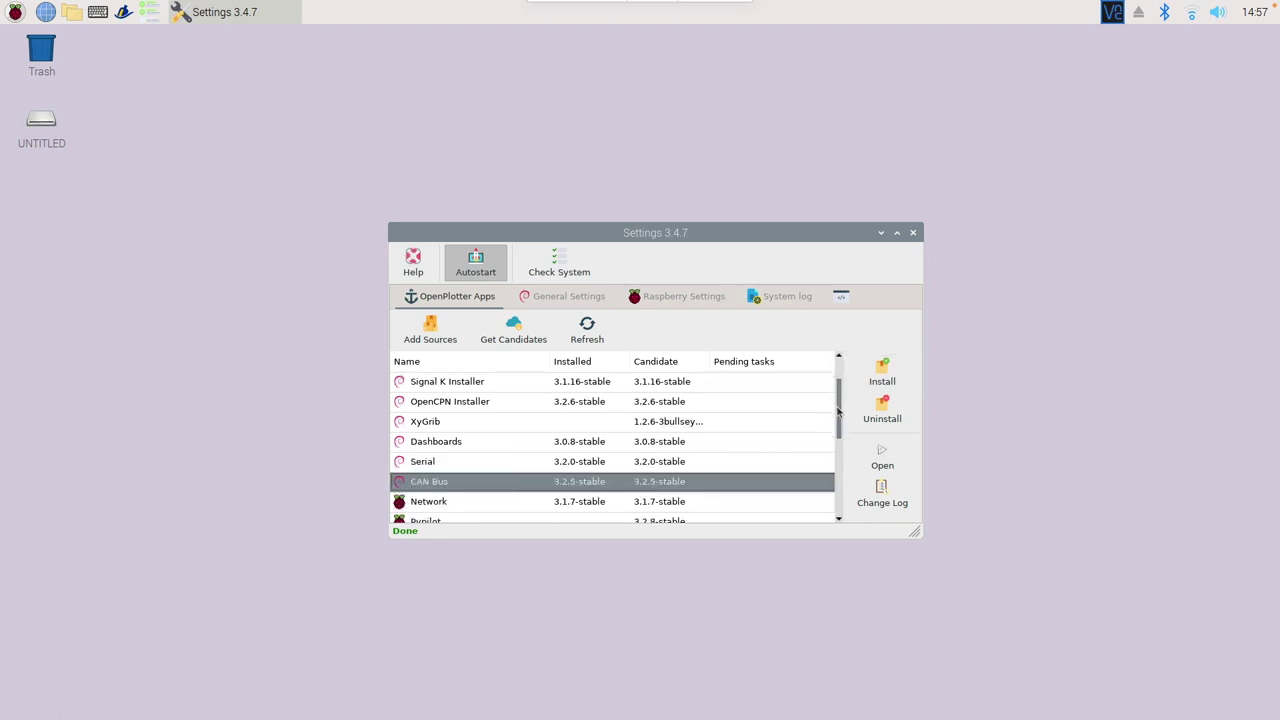
drag(838, 410, 840, 437)
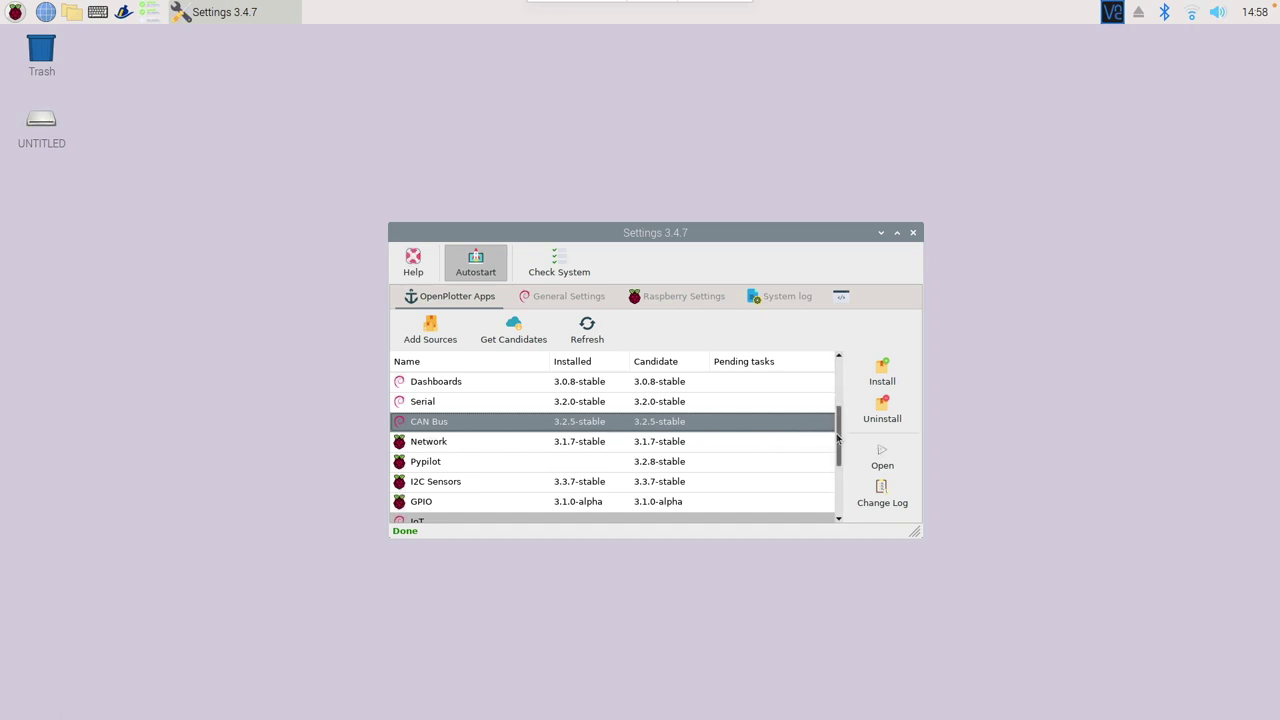
scroll(434, 440, down, 2)
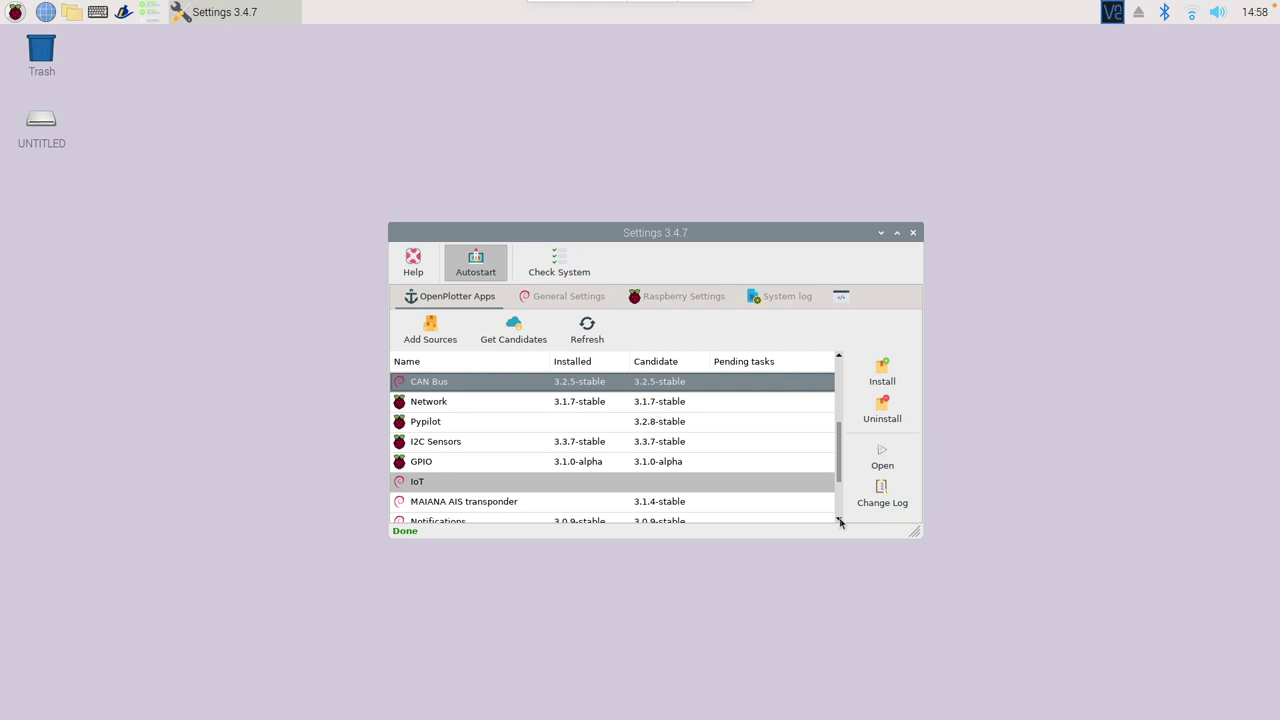
click(840, 522)
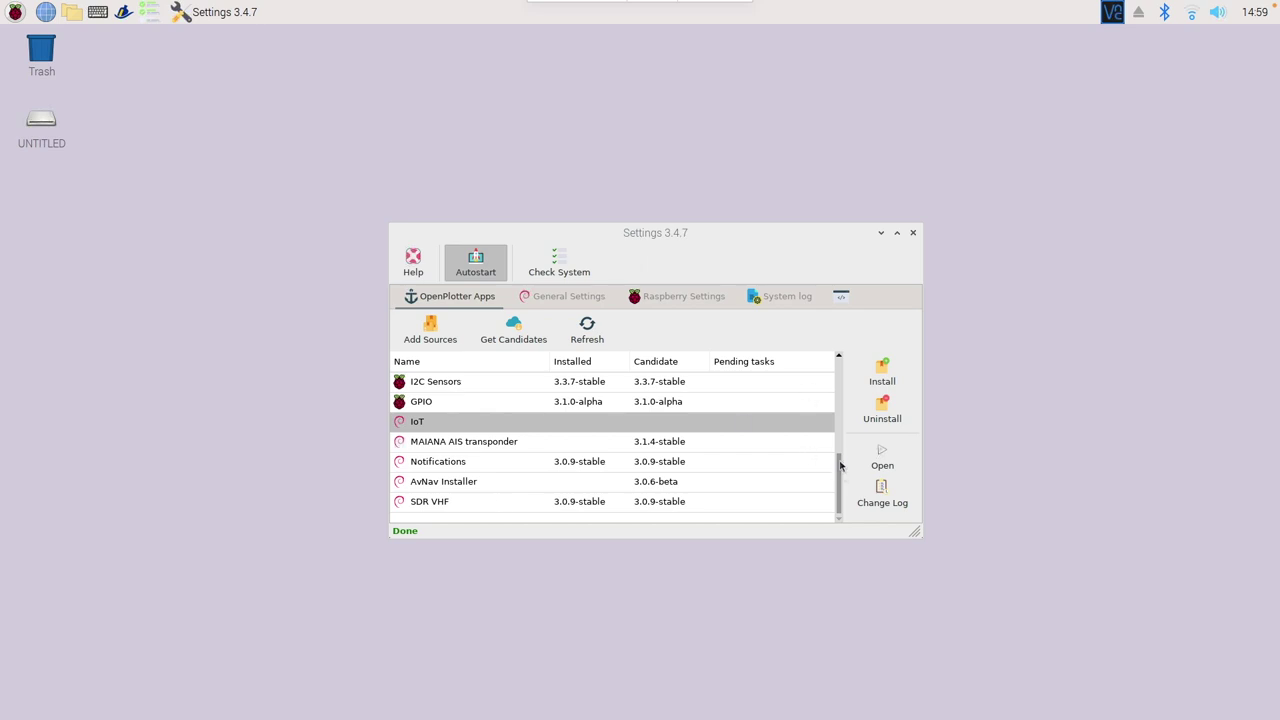
drag(841, 472, 839, 380)
click(505, 402)
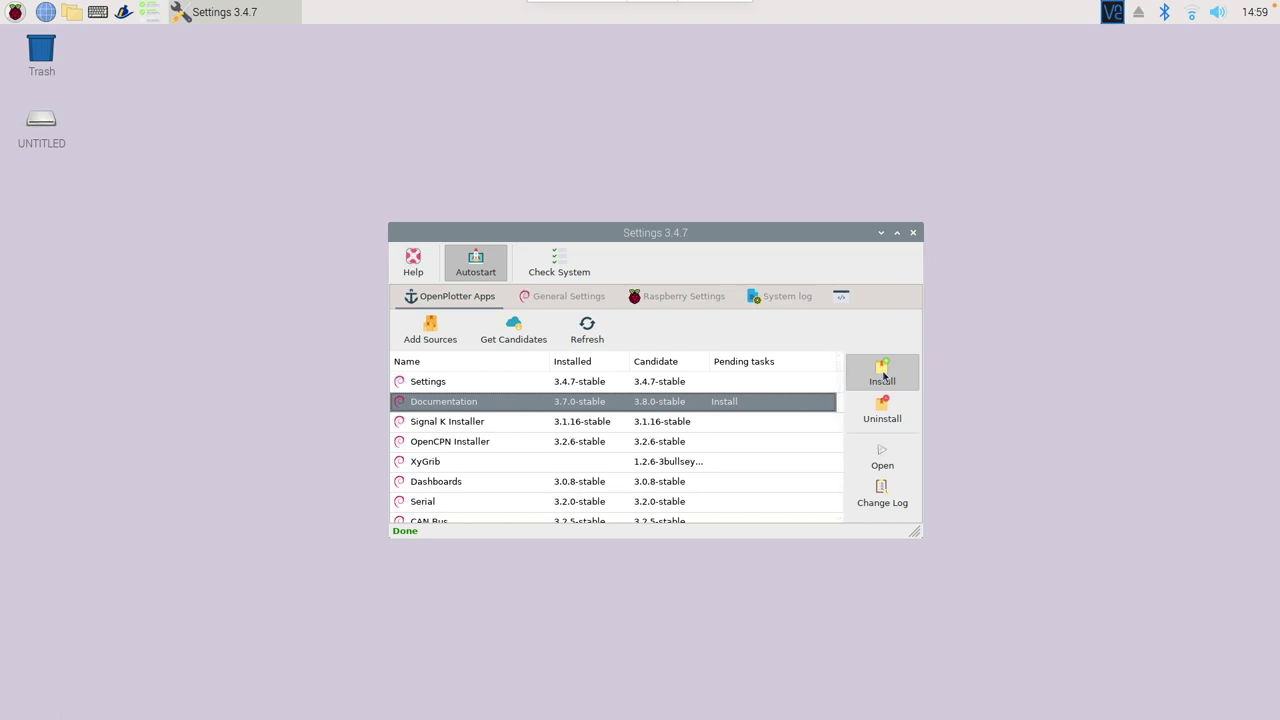
- Install the openplotter-doc update to 3.8.0-stable, then refresh the apps list to verify versions
click(883, 376)
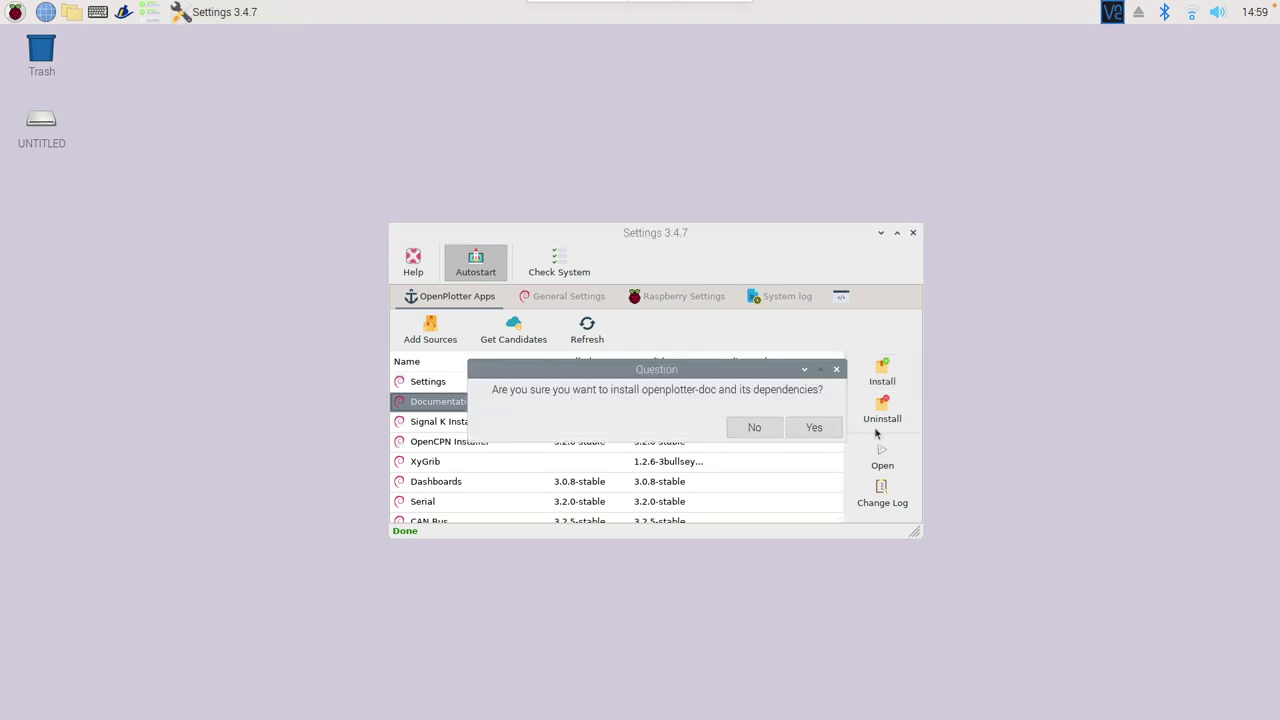
click(814, 427)
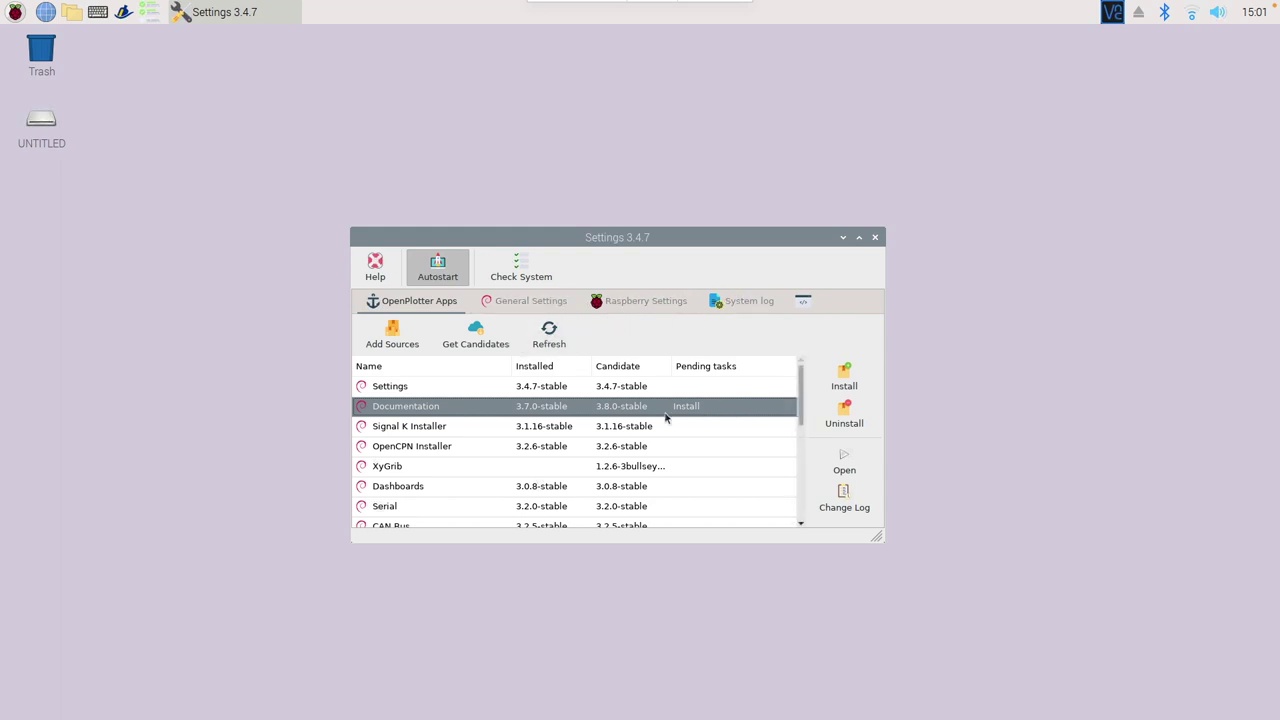
click(562, 342)
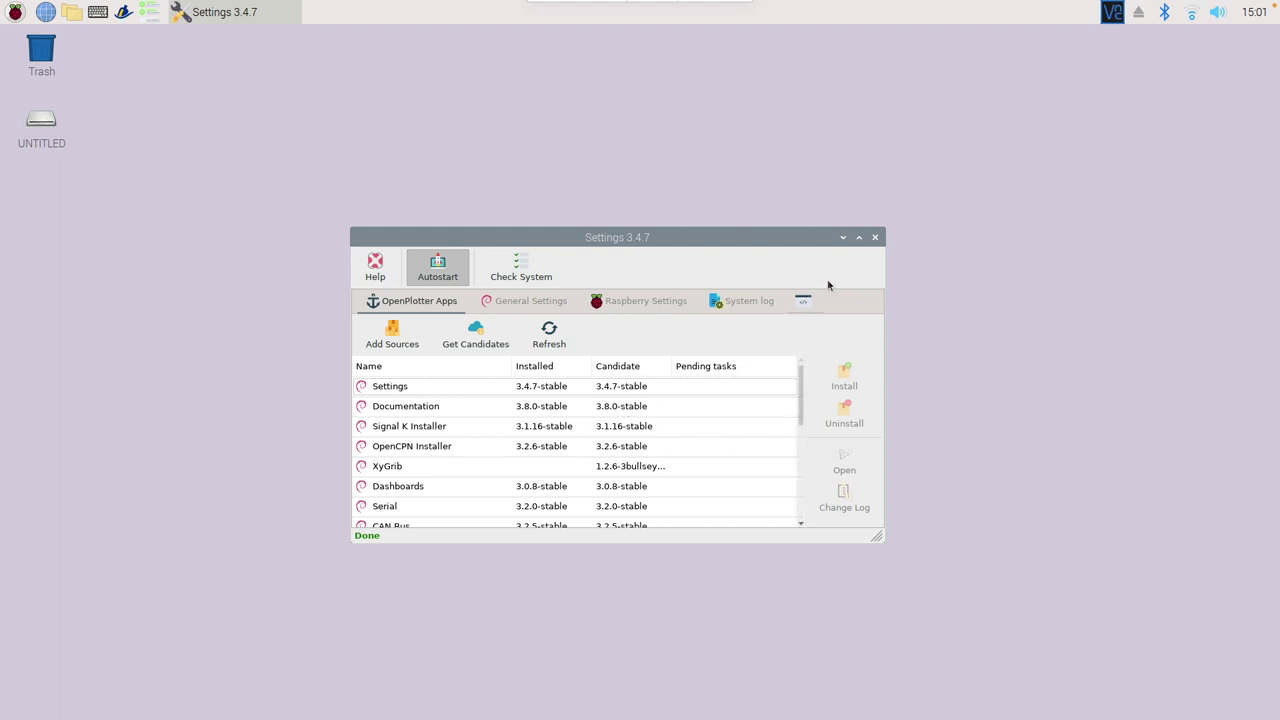
- Close OpenPlotter Settings and start the Serial app from the Raspberry menu's OpenPlotter section
click(875, 237)
click(15, 12)
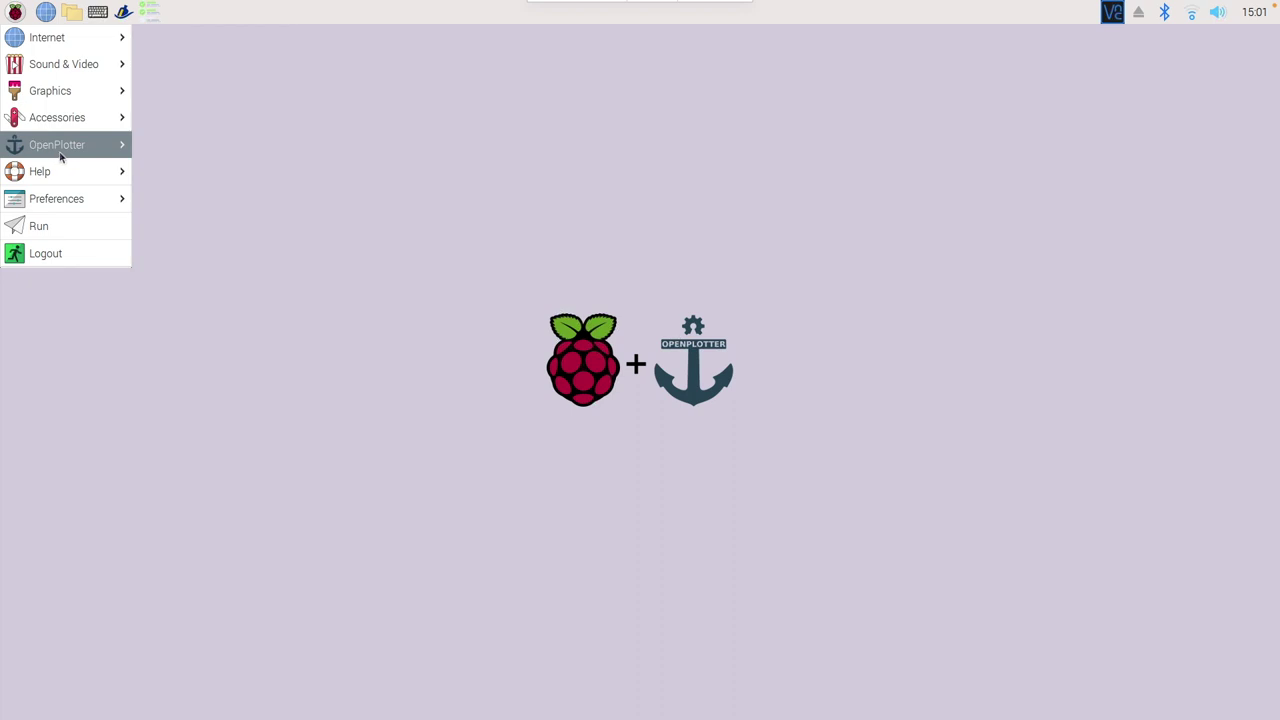
click(80, 152)
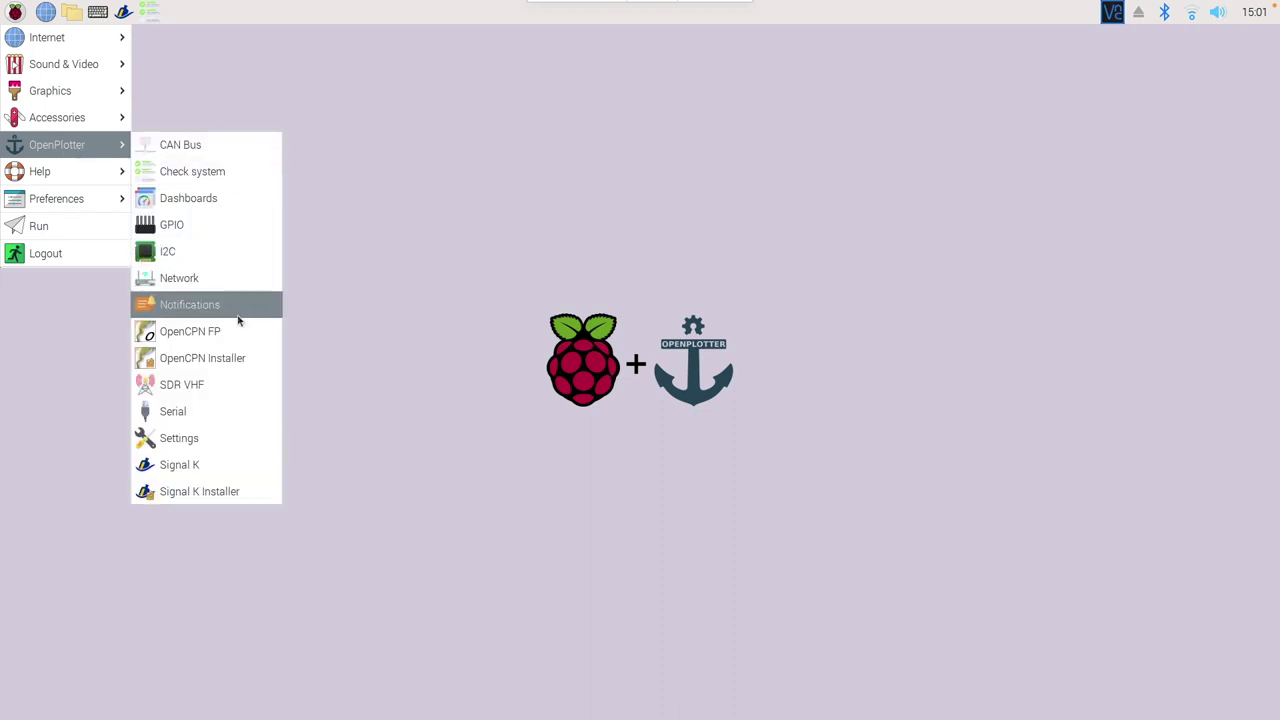
click(180, 411)
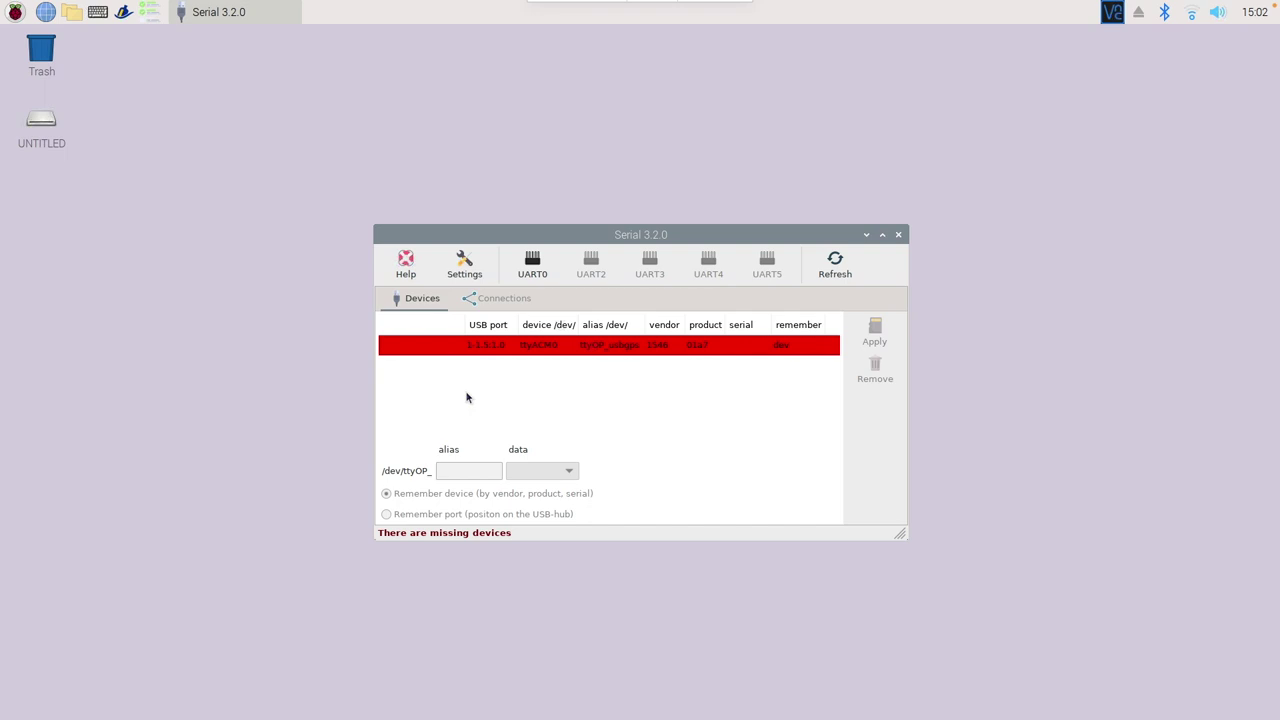
- Check the usbgps device's alias and data type, keep NMEA 0183, and exit Serial
click(525, 346)
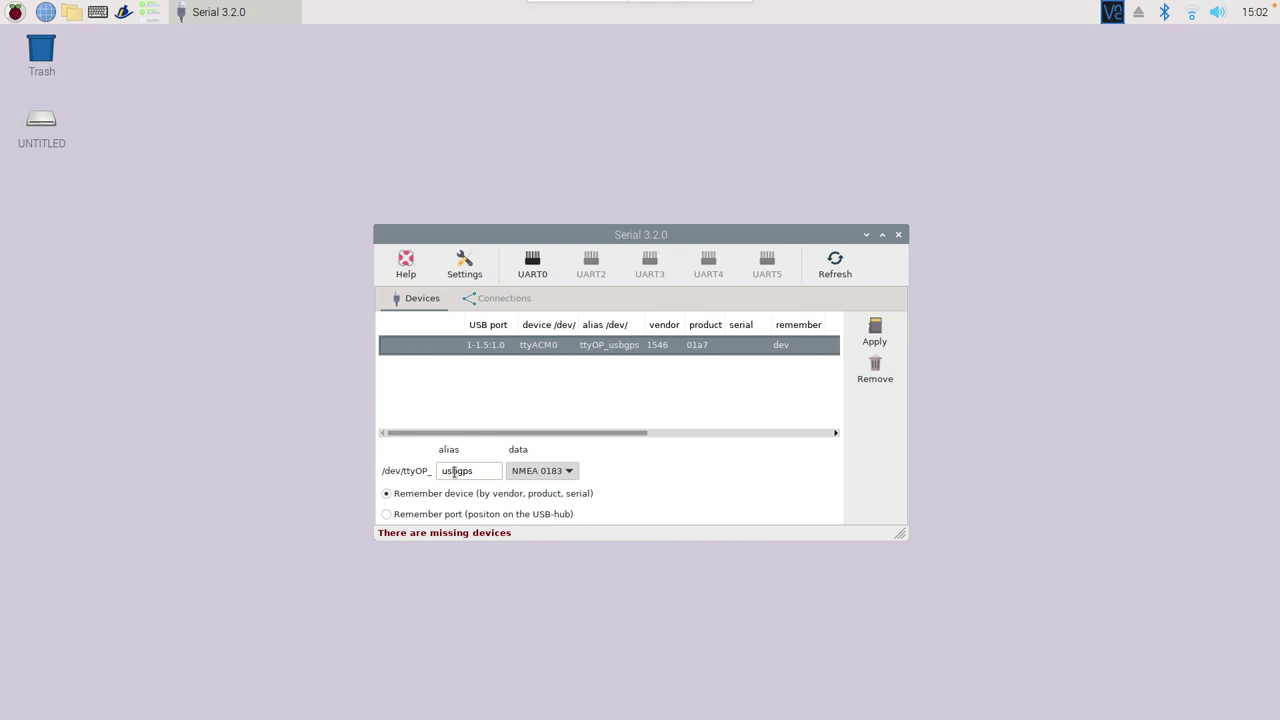
click(574, 472)
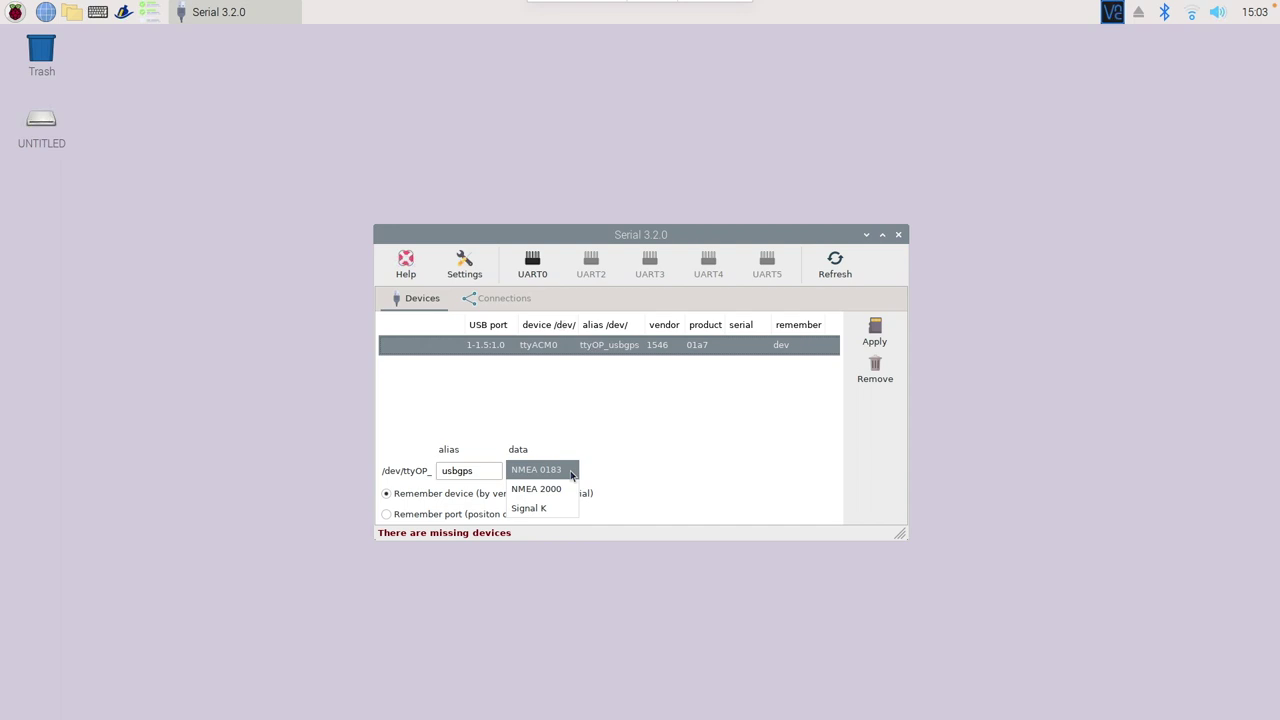
click(570, 470)
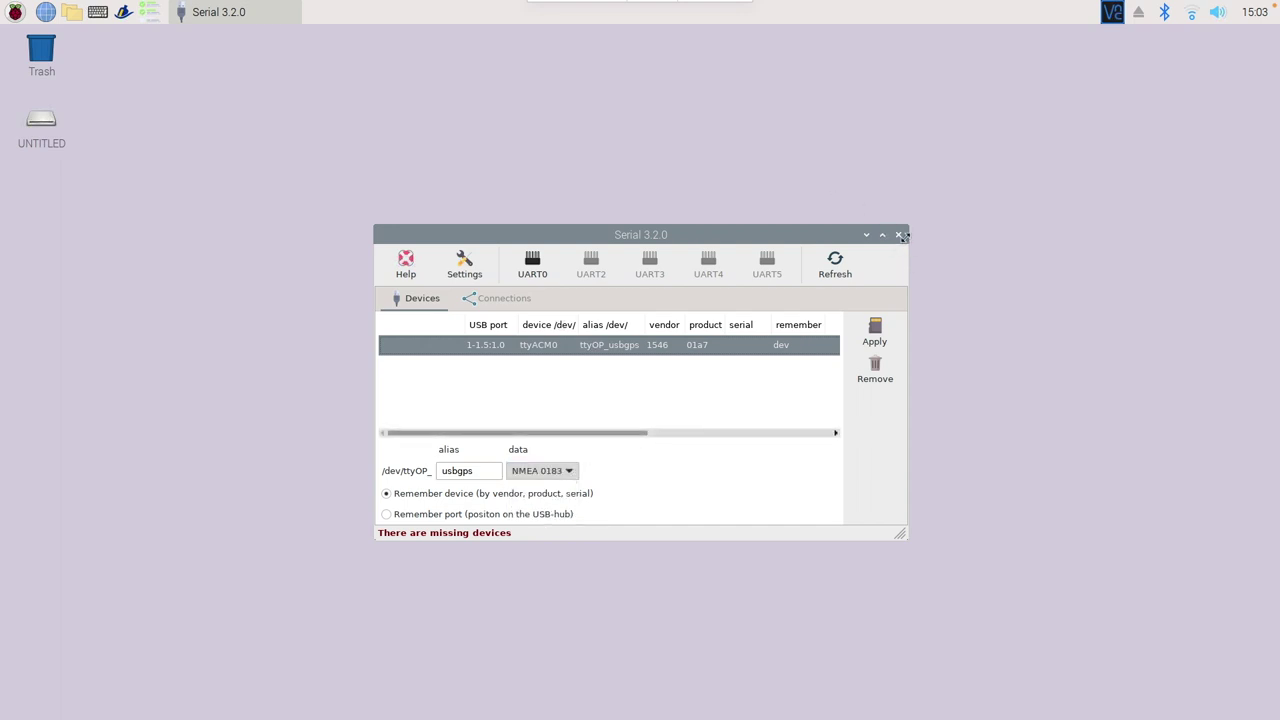
click(872, 336)
click(711, 436)
drag(711, 436, 429, 437)
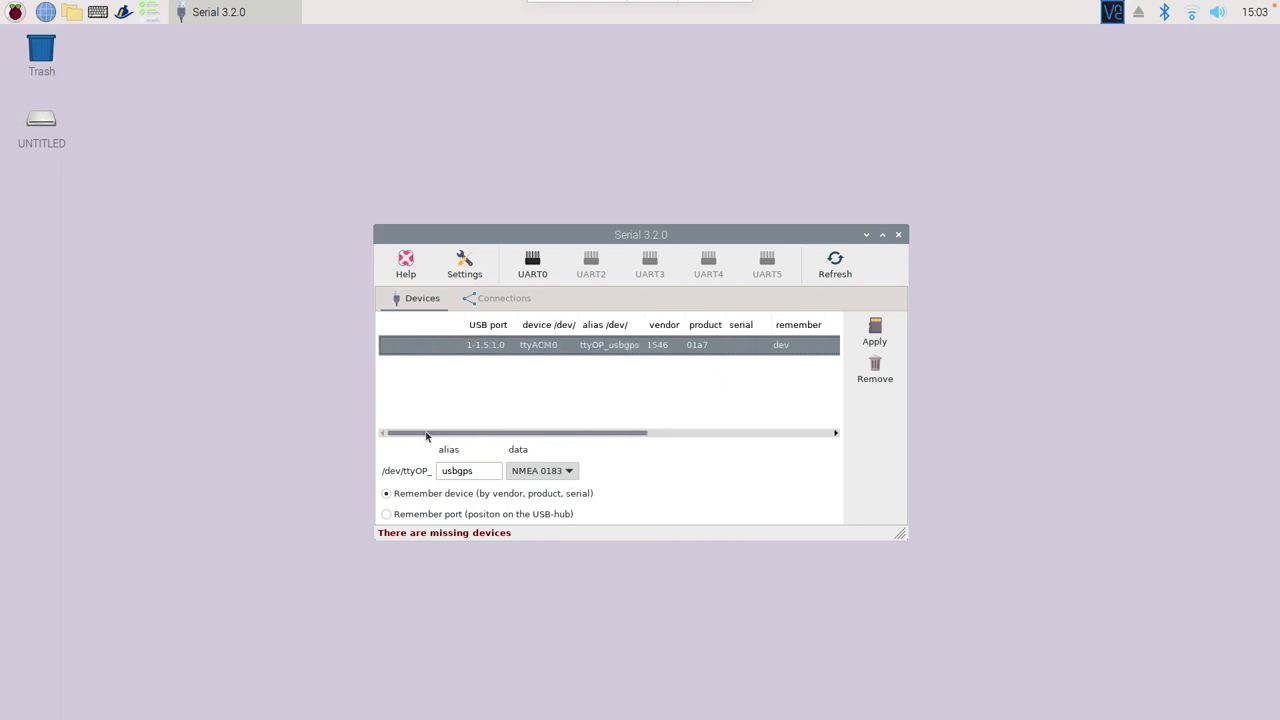
click(547, 478)
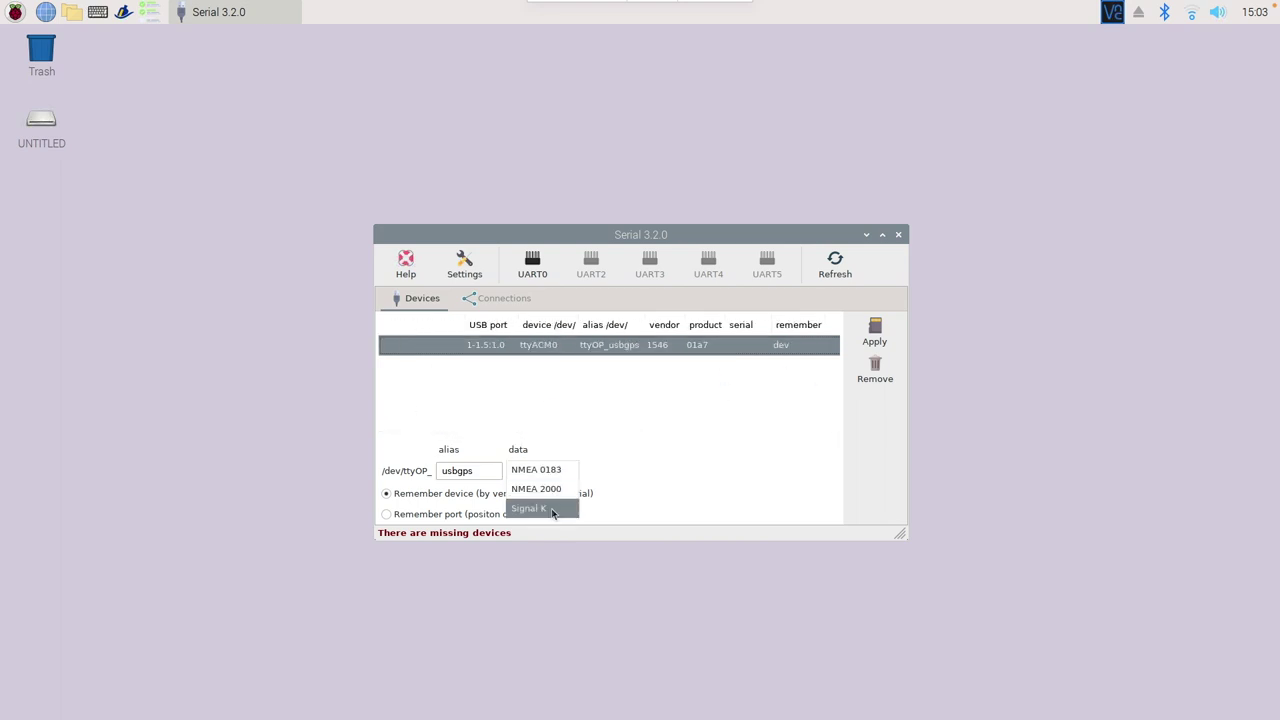
click(565, 472)
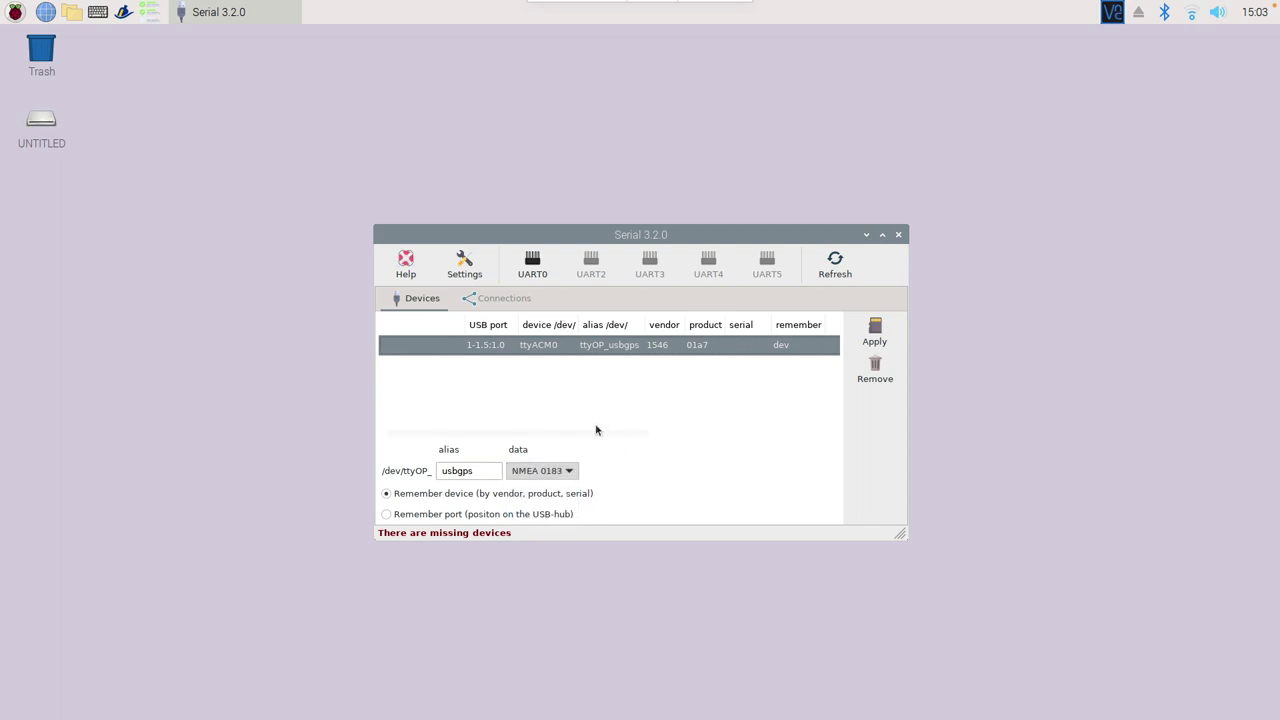
click(898, 234)
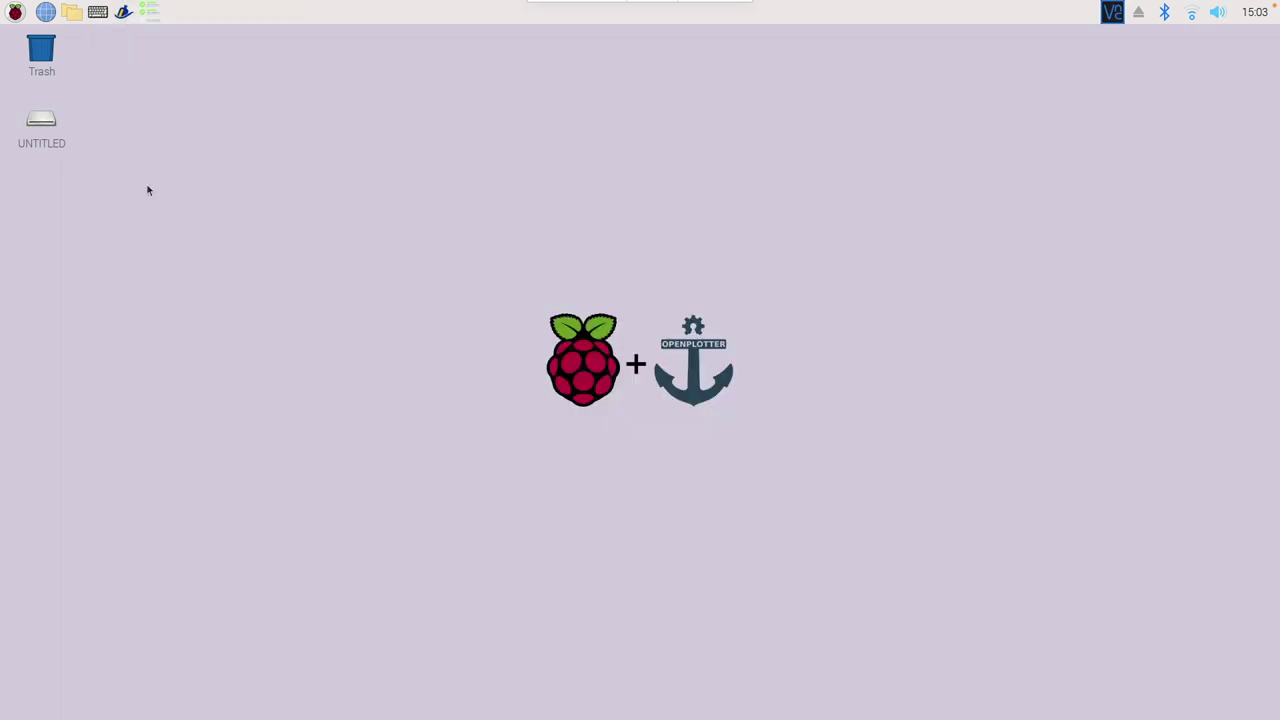
- Look over the Signal K dashboard's connections and 3 plugin errors in Chromium, then close it
click(124, 12)
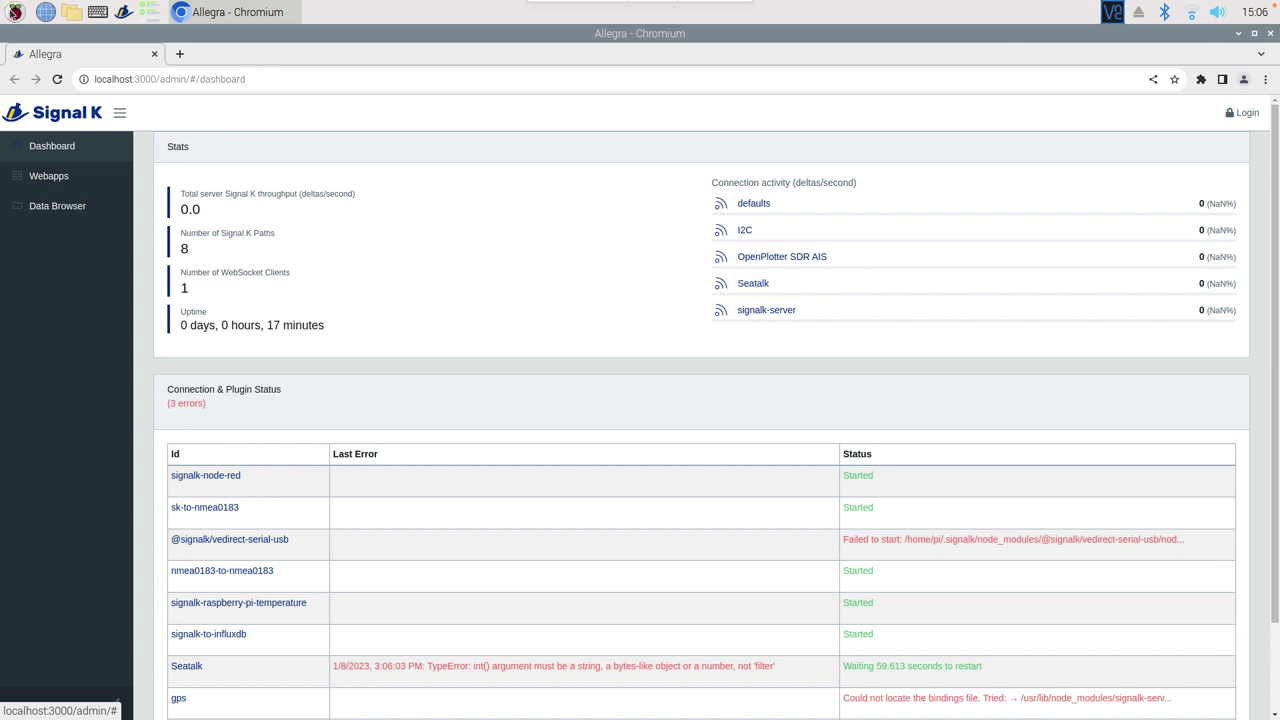
click(15, 12)
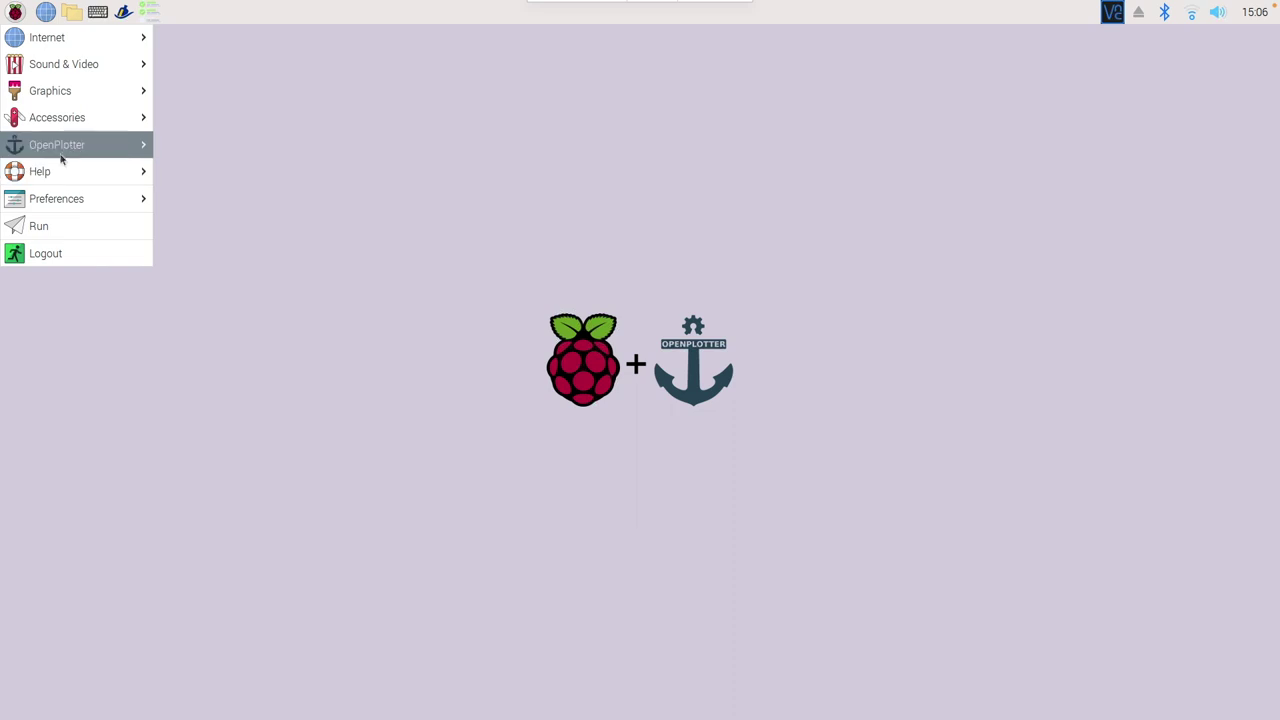
- Launch OpenCPN FP from the Raspberry Pi menu's OpenPlotter apps
mouse_move(63, 147)
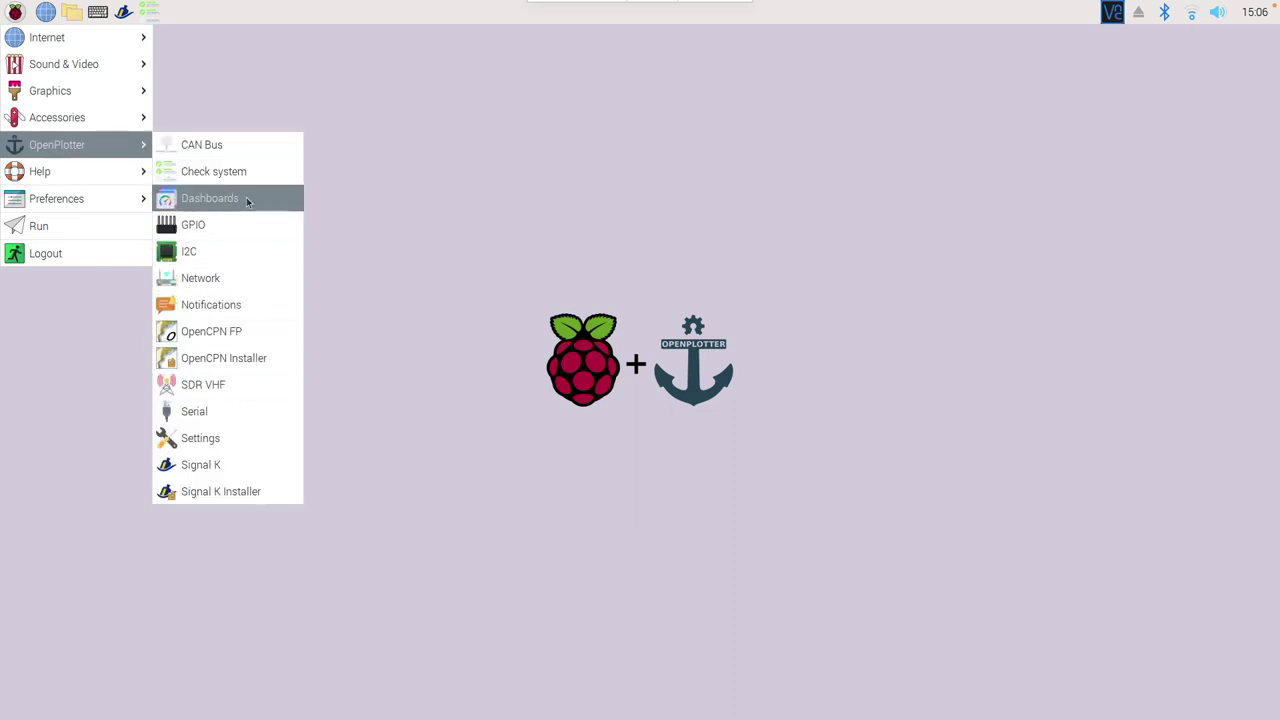
click(258, 331)
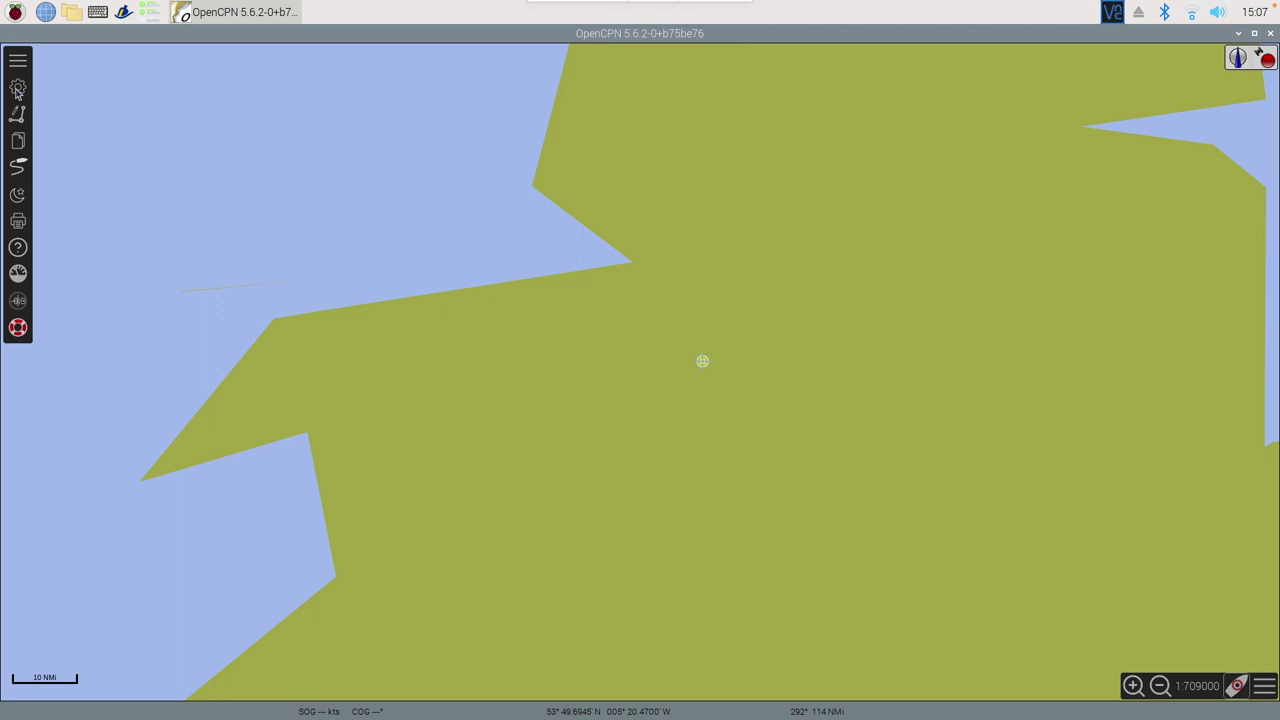
- Open OpenCPN Options at the Display > Units page via the gear icon
click(17, 89)
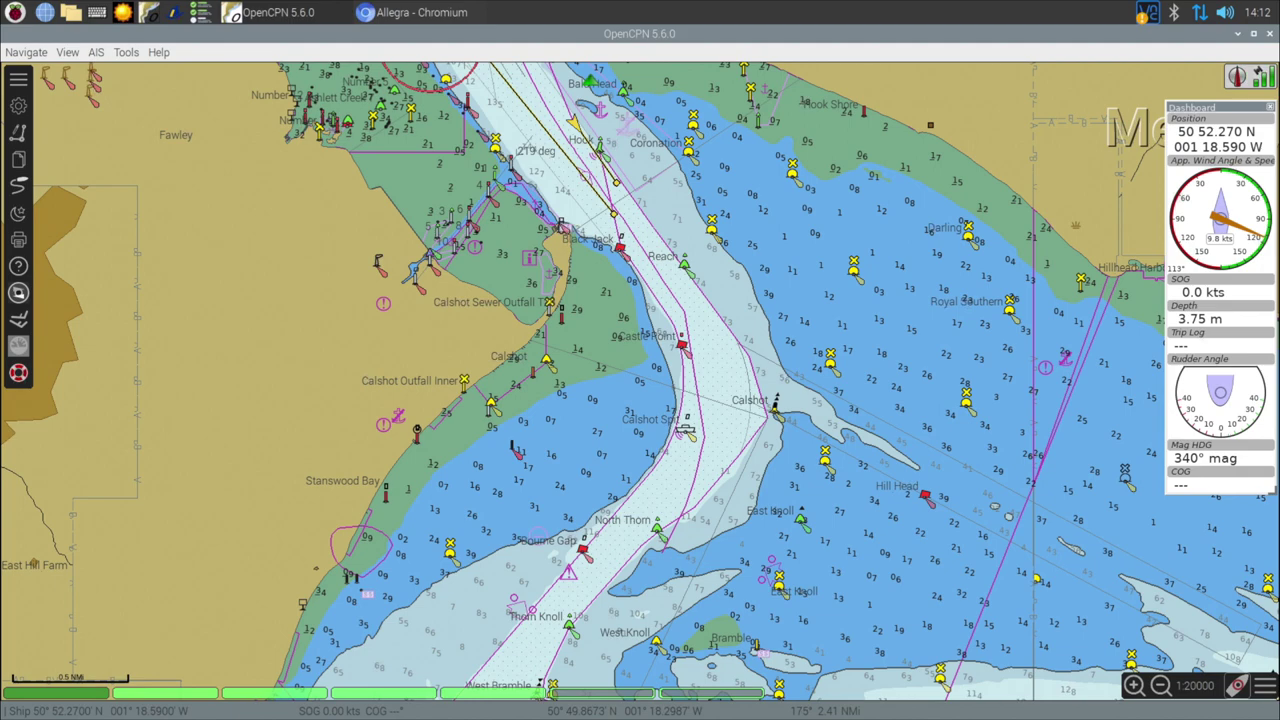
- Pan the chart north twice to reveal more of the channel above Calshot
key(Up)
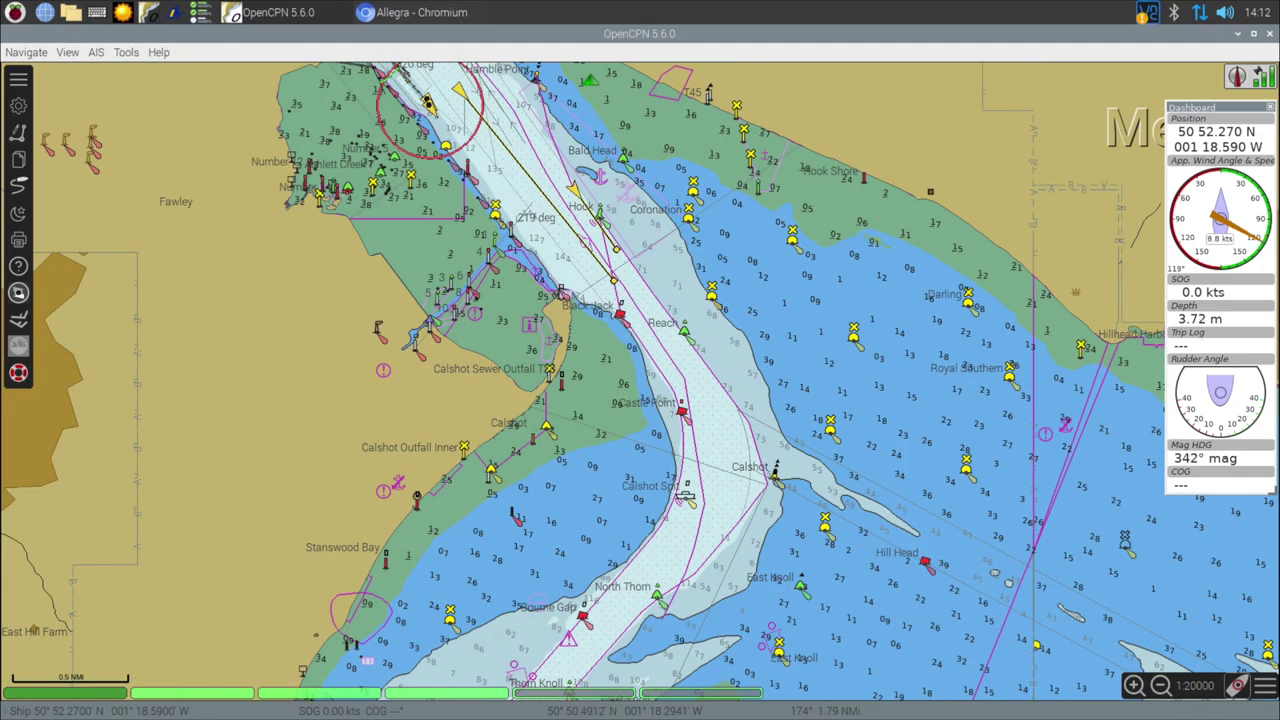
key(Up)
key(Up)
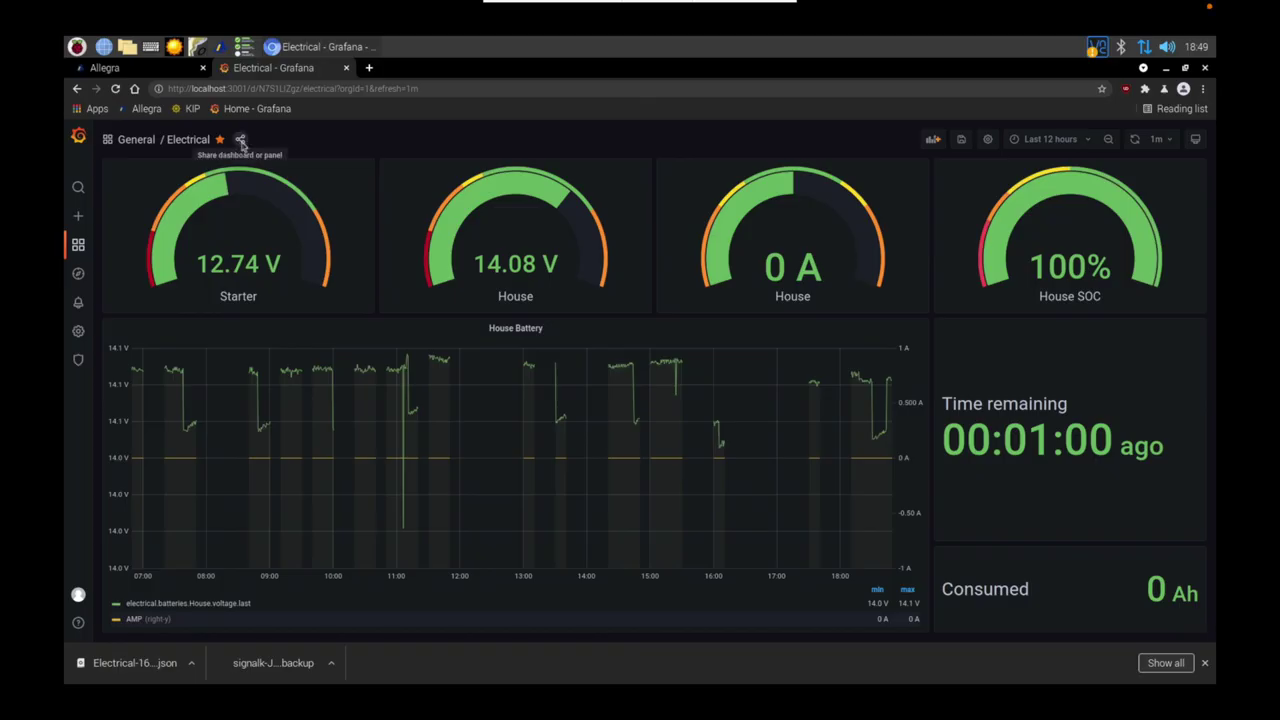
- View the Electrical dashboard's Export sharing options, then list the General folder's dashboards
click(240, 141)
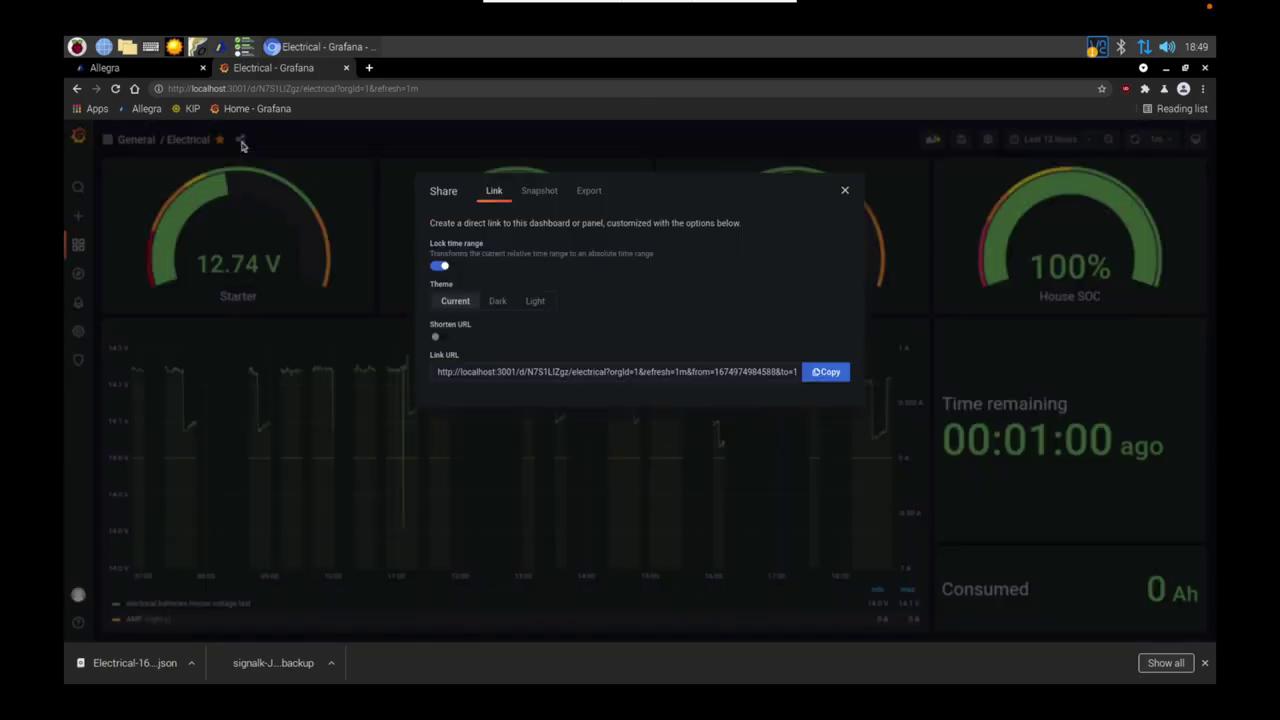
click(590, 192)
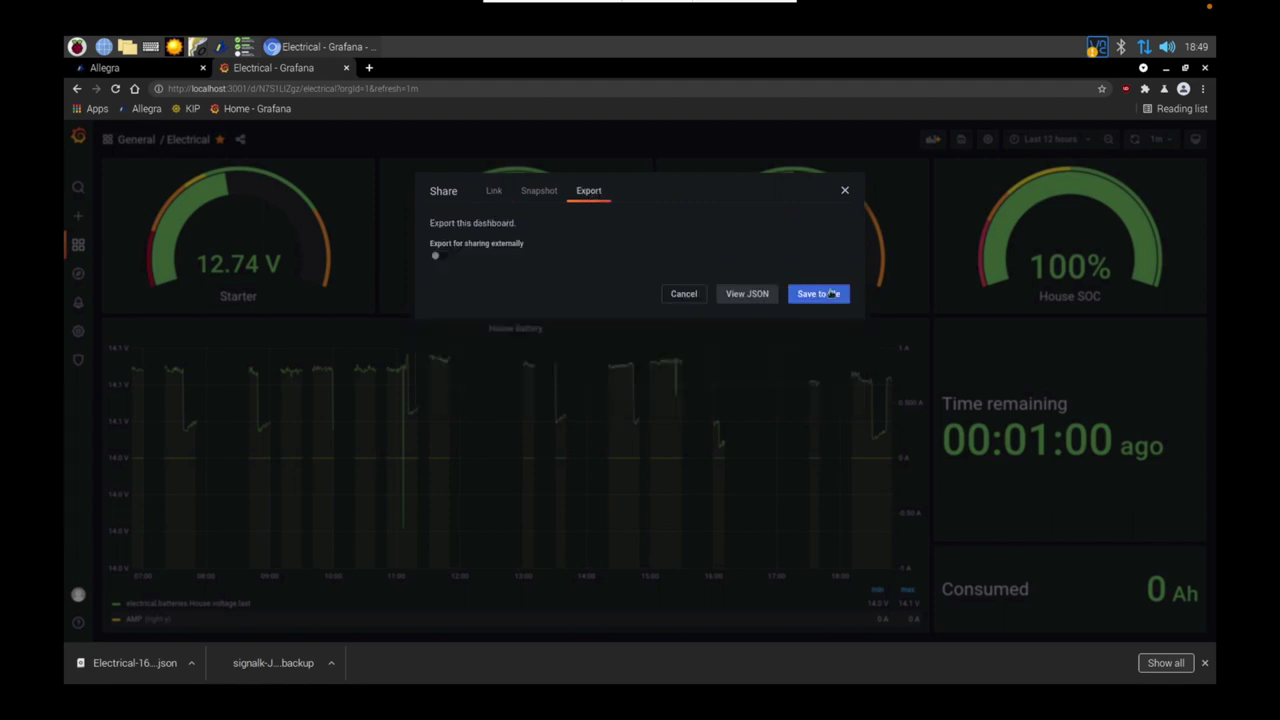
click(845, 191)
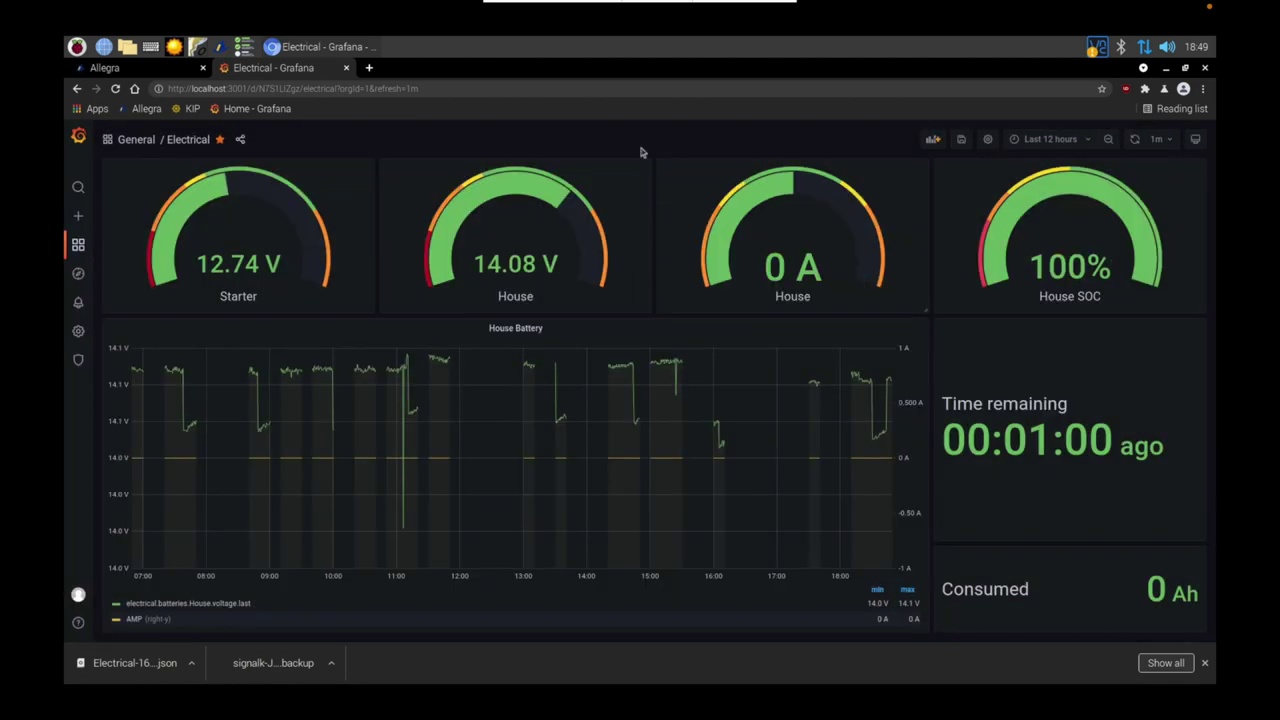
click(137, 141)
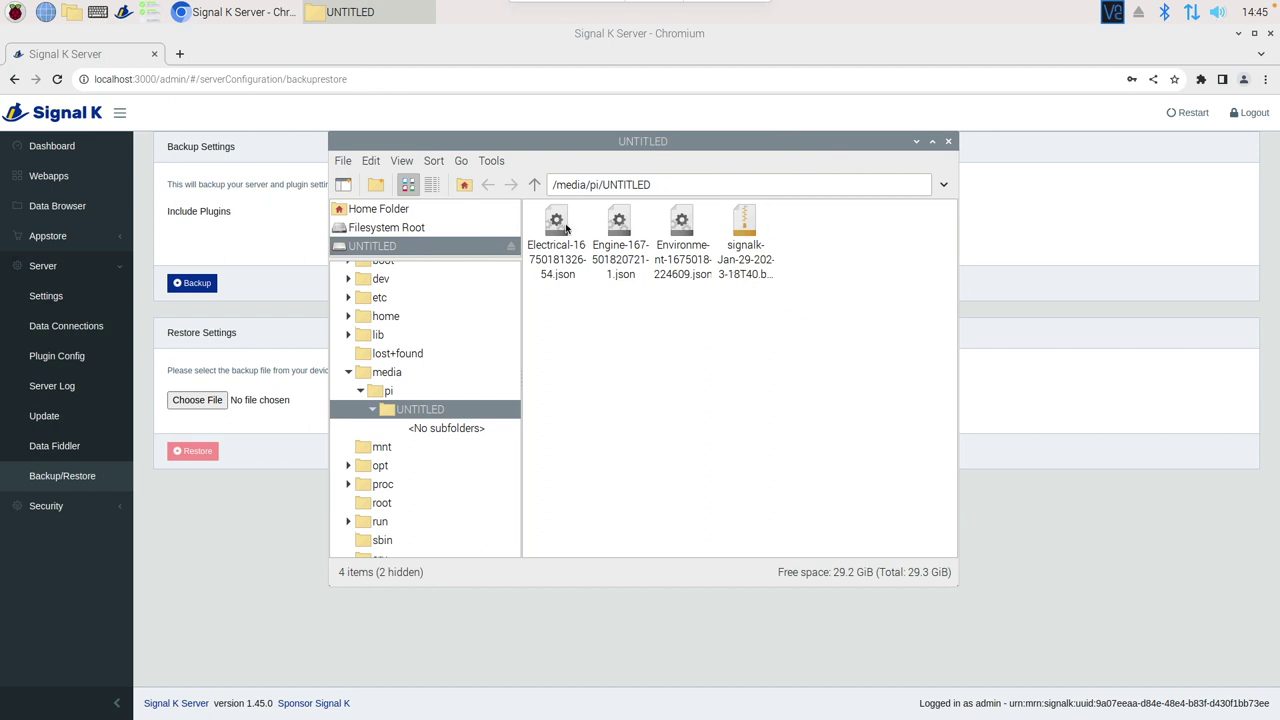
- Load signalk-Jan-29-2023-18T40.backup from the UNTITLED drive and begin the restore
click(948, 141)
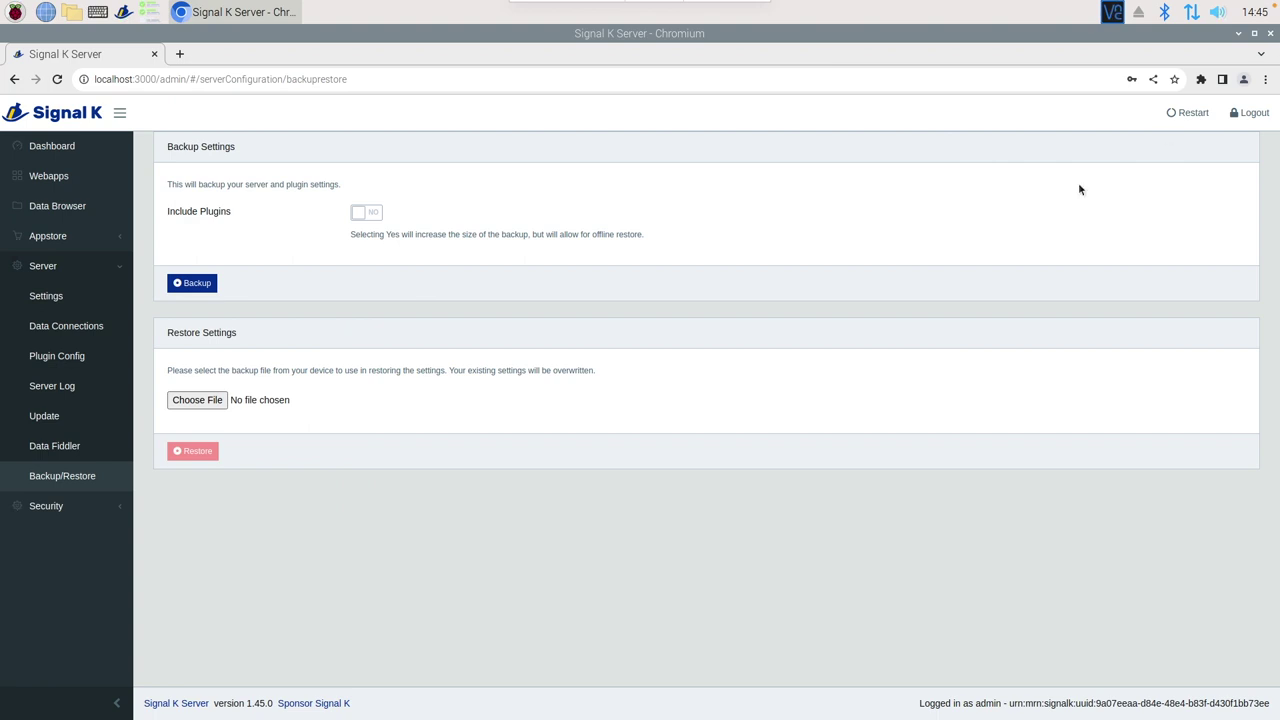
click(209, 401)
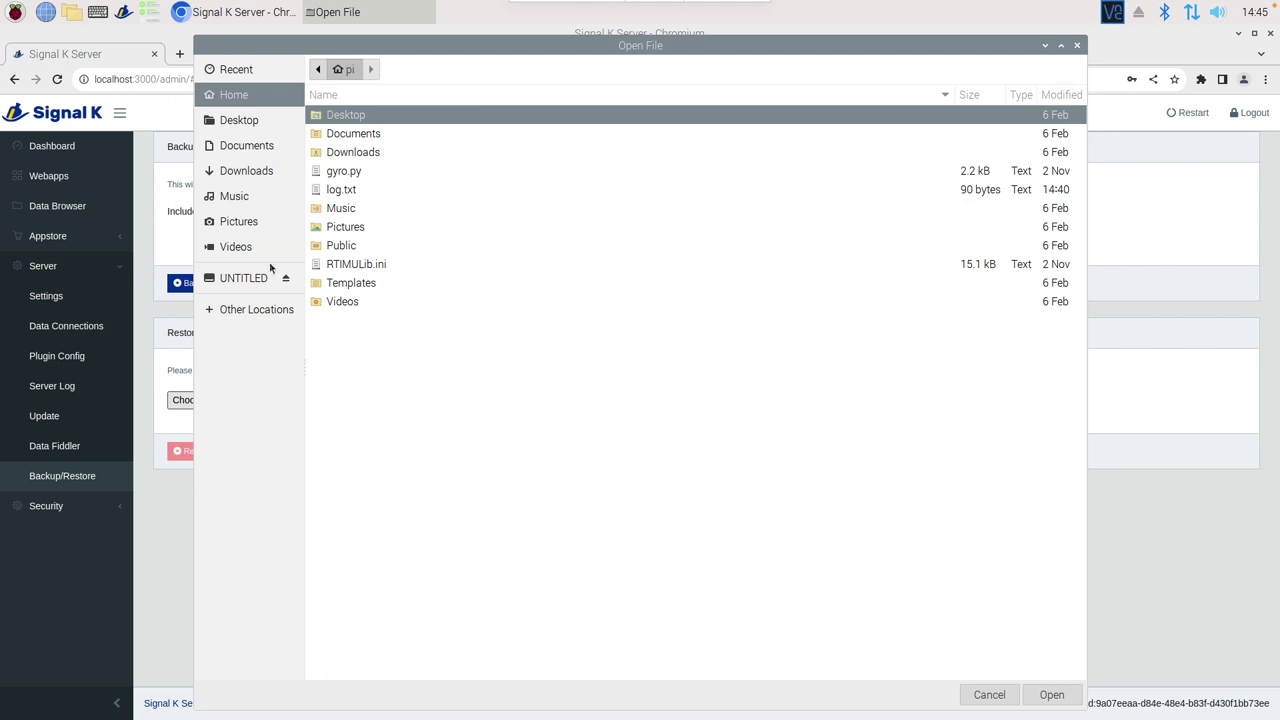
click(240, 278)
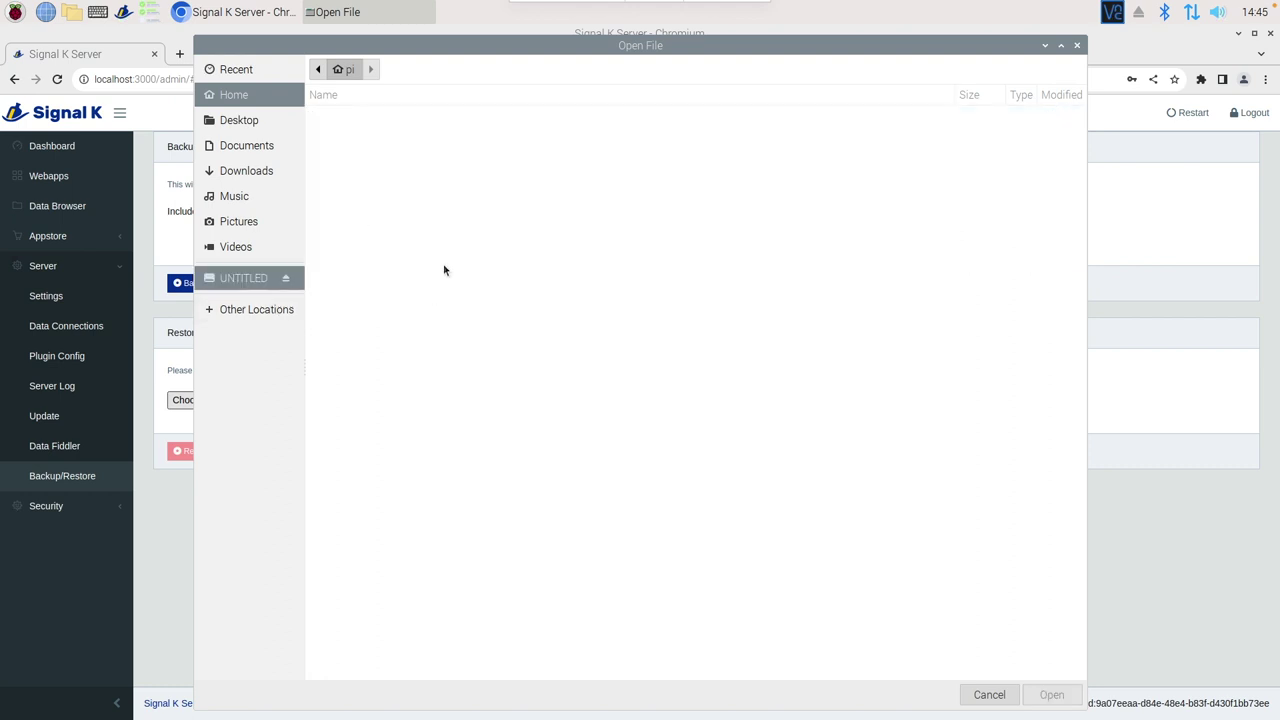
click(394, 178)
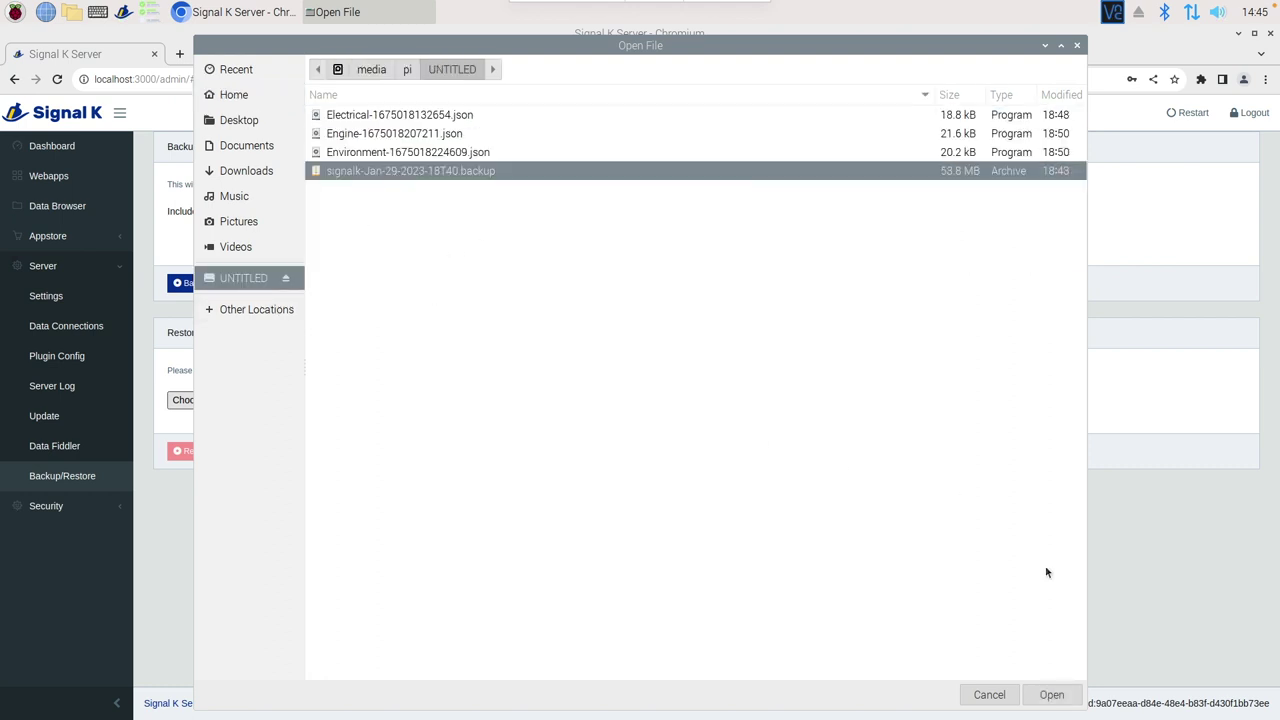
click(1055, 695)
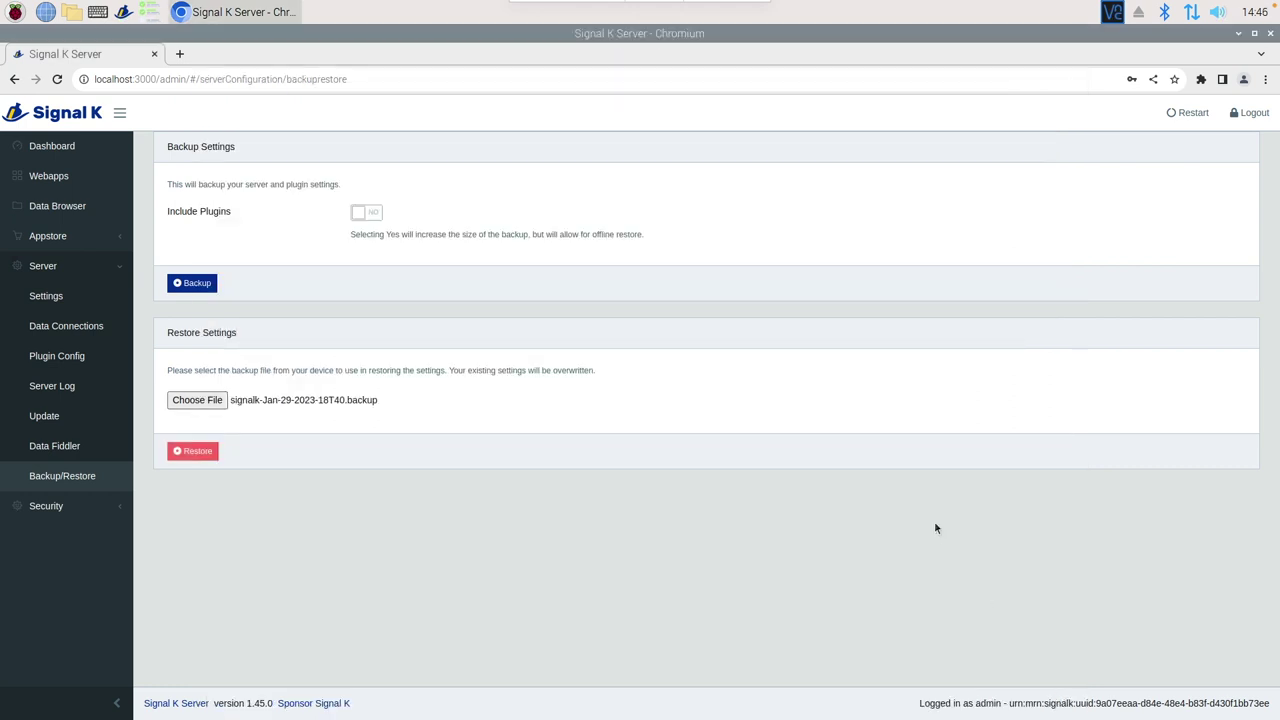
click(200, 453)
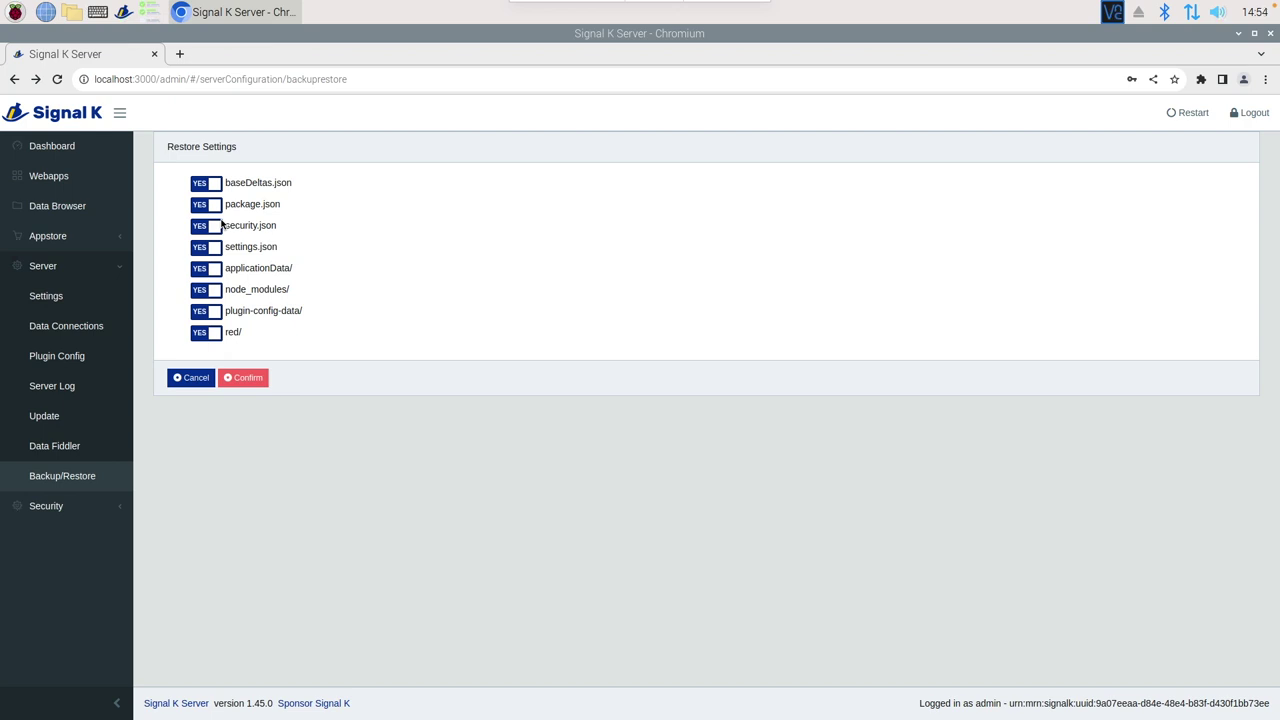
- Confirm the restore with every Restore Settings item, including plugins, left on YES
click(16, 15)
mouse_move(90, 145)
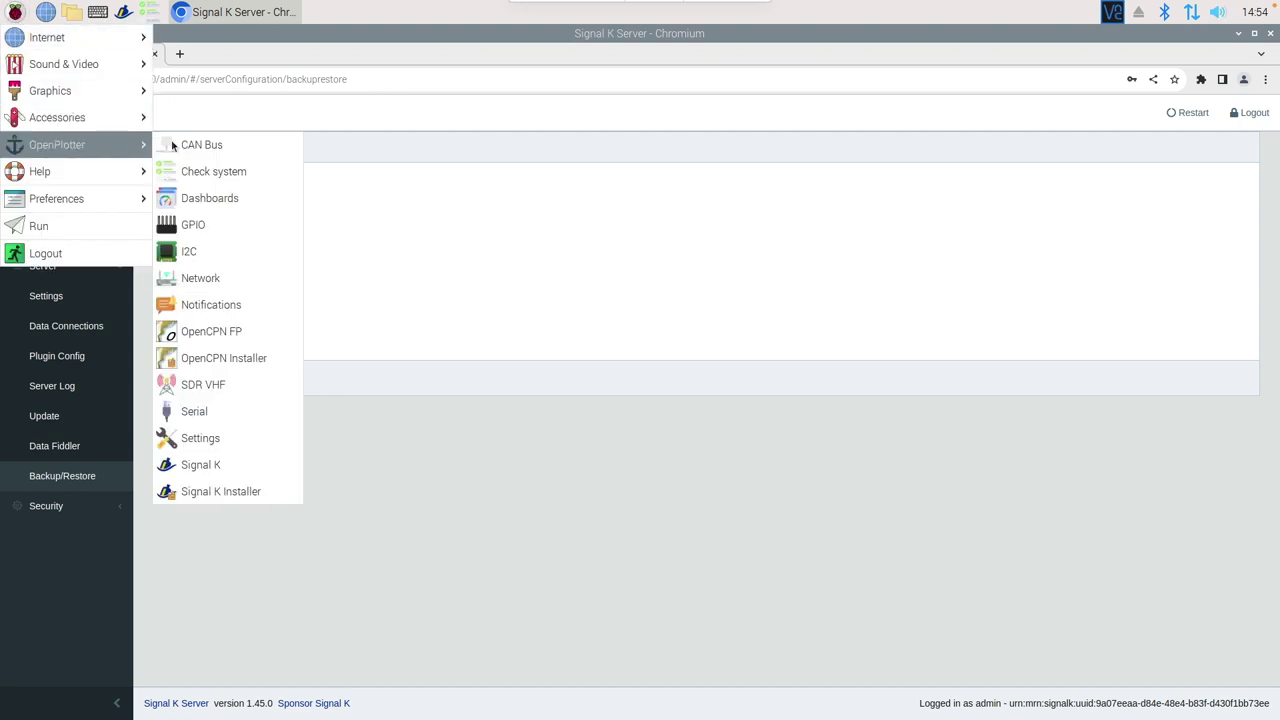
click(264, 224)
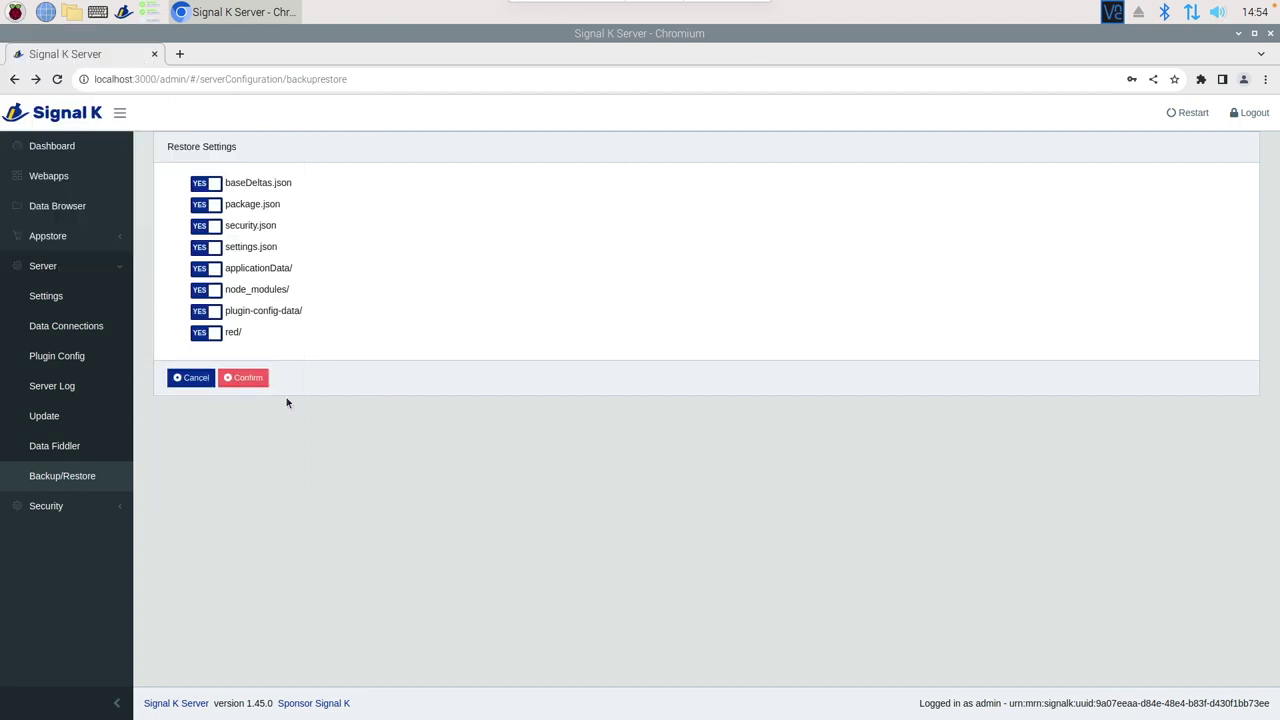
click(244, 386)
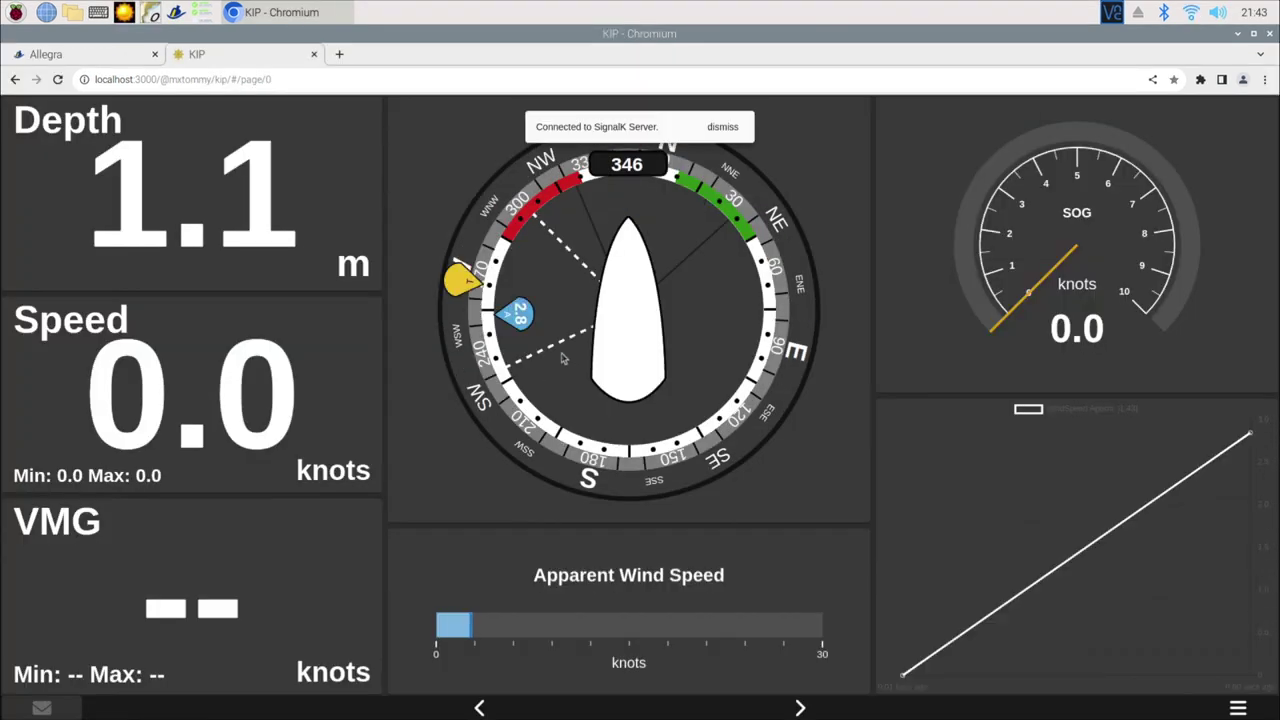
- On KIP's environment gauges page, check the Signal K server connection settings, then return
drag(720, 350, 643, 349)
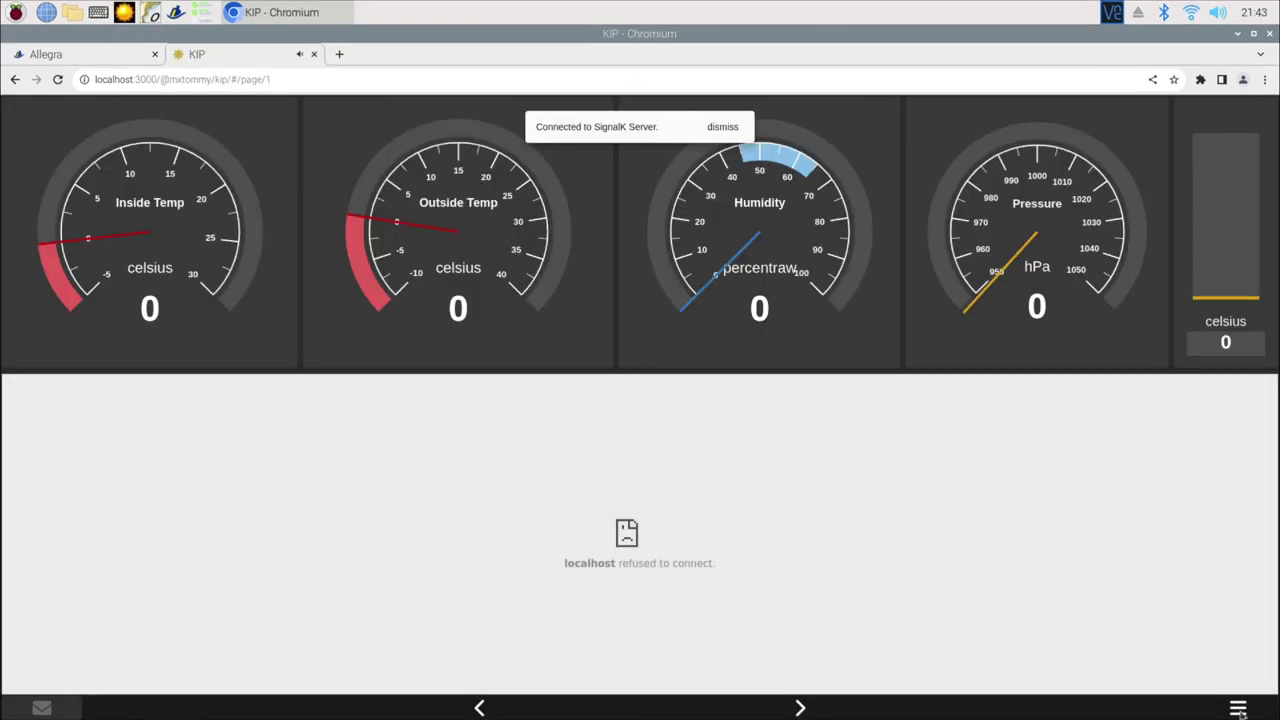
click(1238, 708)
mouse_move(1218, 578)
click(1158, 578)
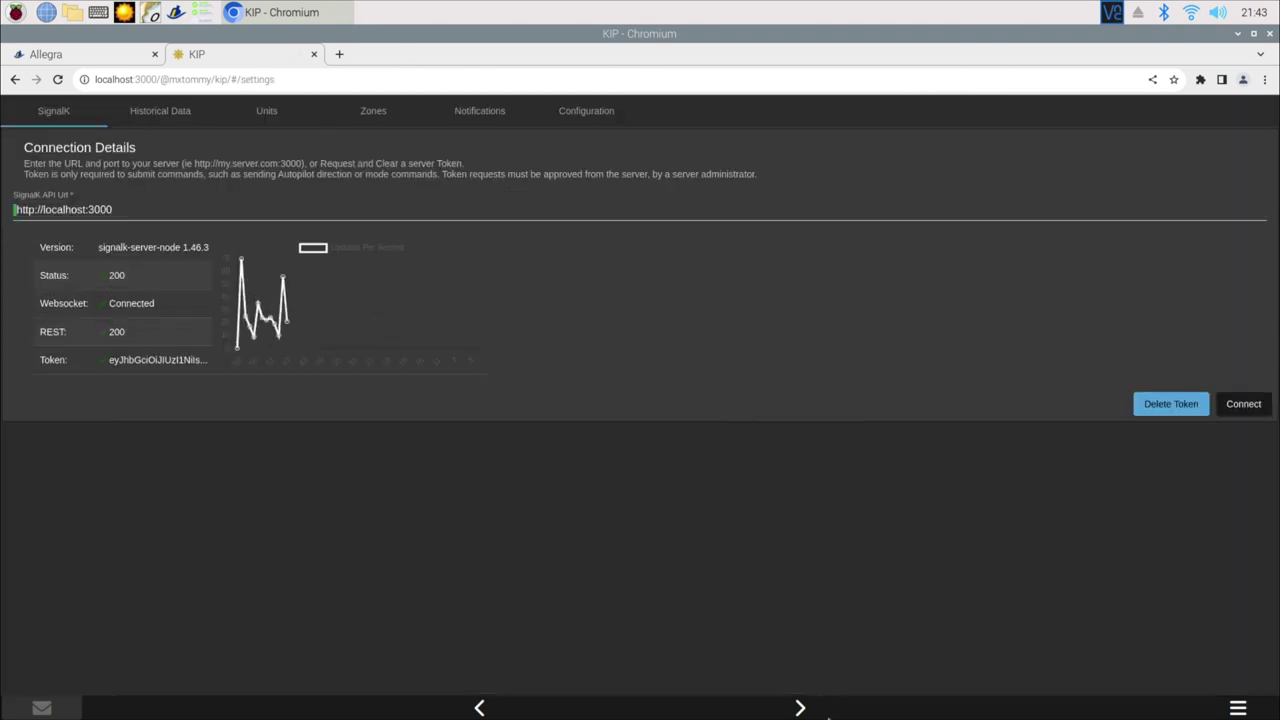
click(800, 707)
- Make the dashboard layout editable and open the Outside Temp gauge's options
click(1238, 708)
mouse_move(1226, 578)
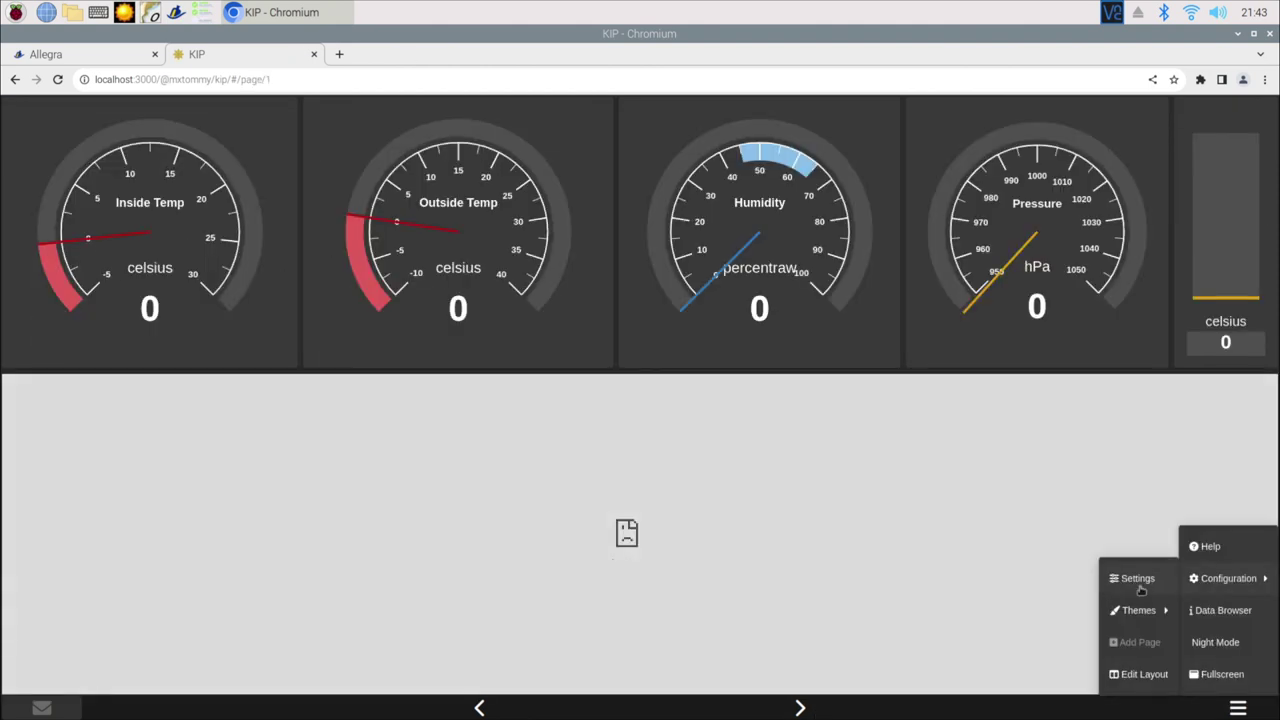
click(1112, 674)
click(457, 341)
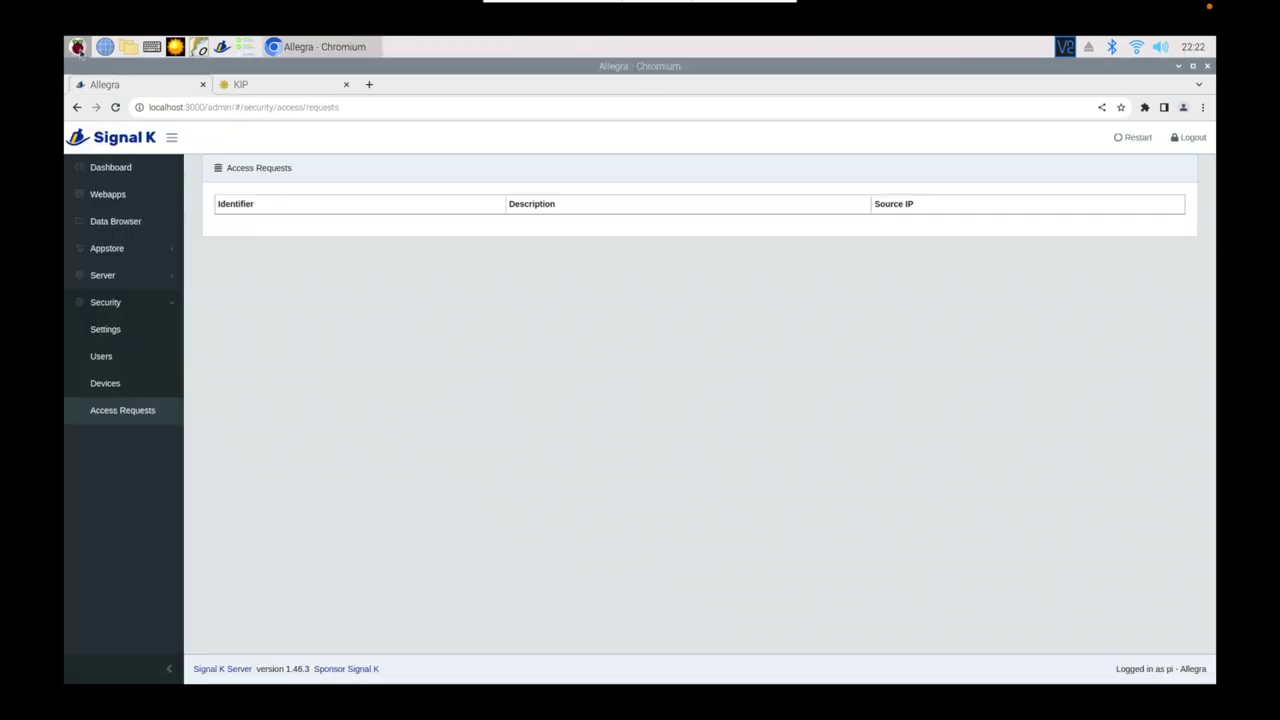
- Launch OpenPlotter I2C and add a BME280 sensor at address 0x77
click(77, 46)
mouse_move(147, 170)
click(314, 262)
click(849, 332)
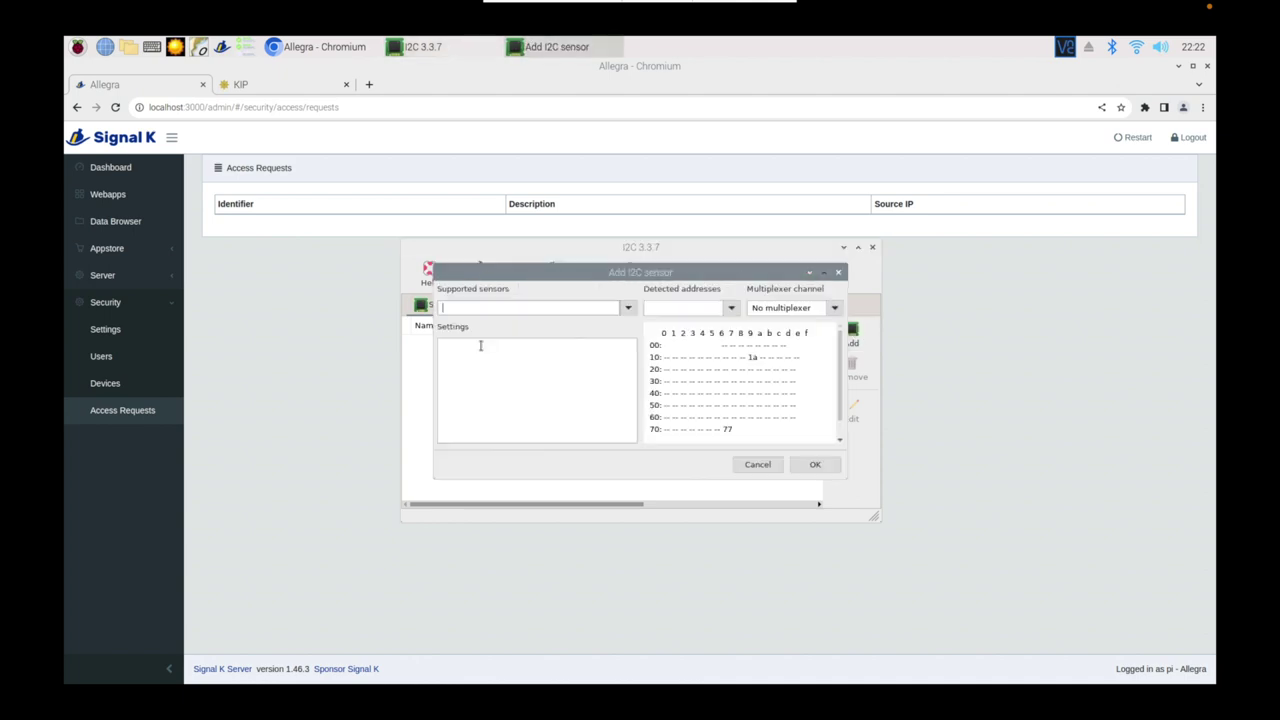
click(628, 308)
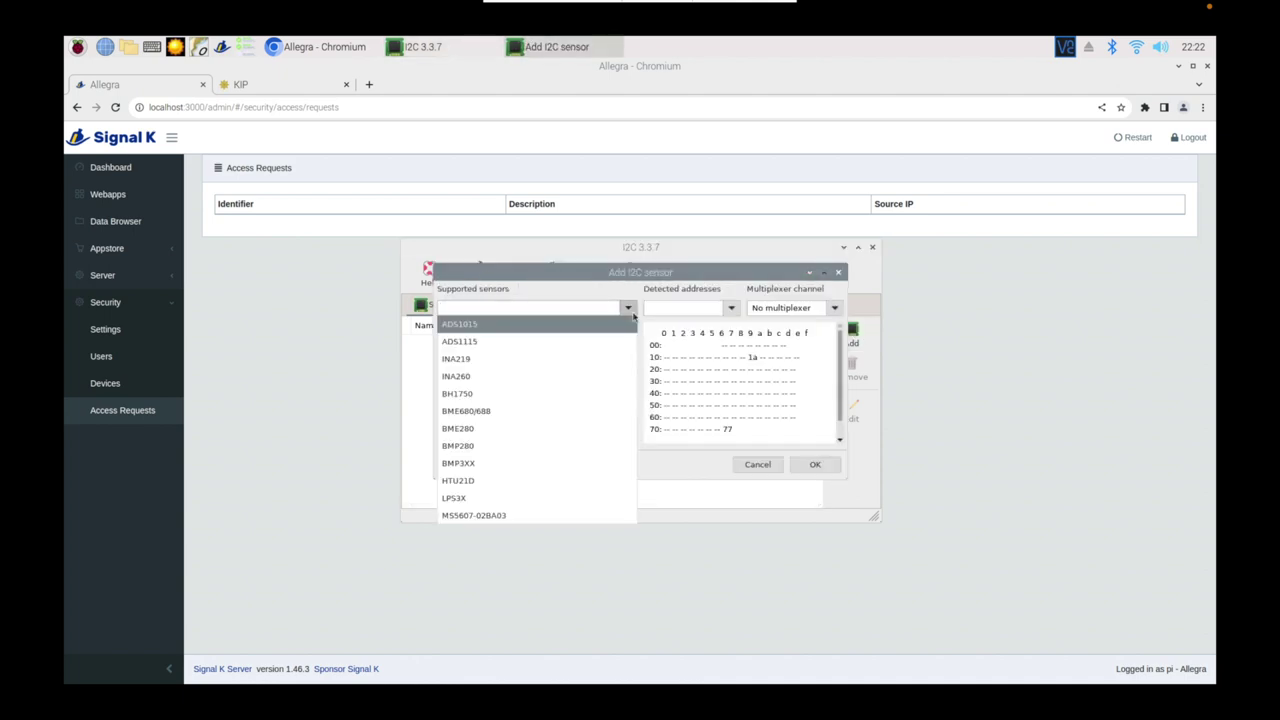
click(490, 428)
click(731, 308)
click(680, 325)
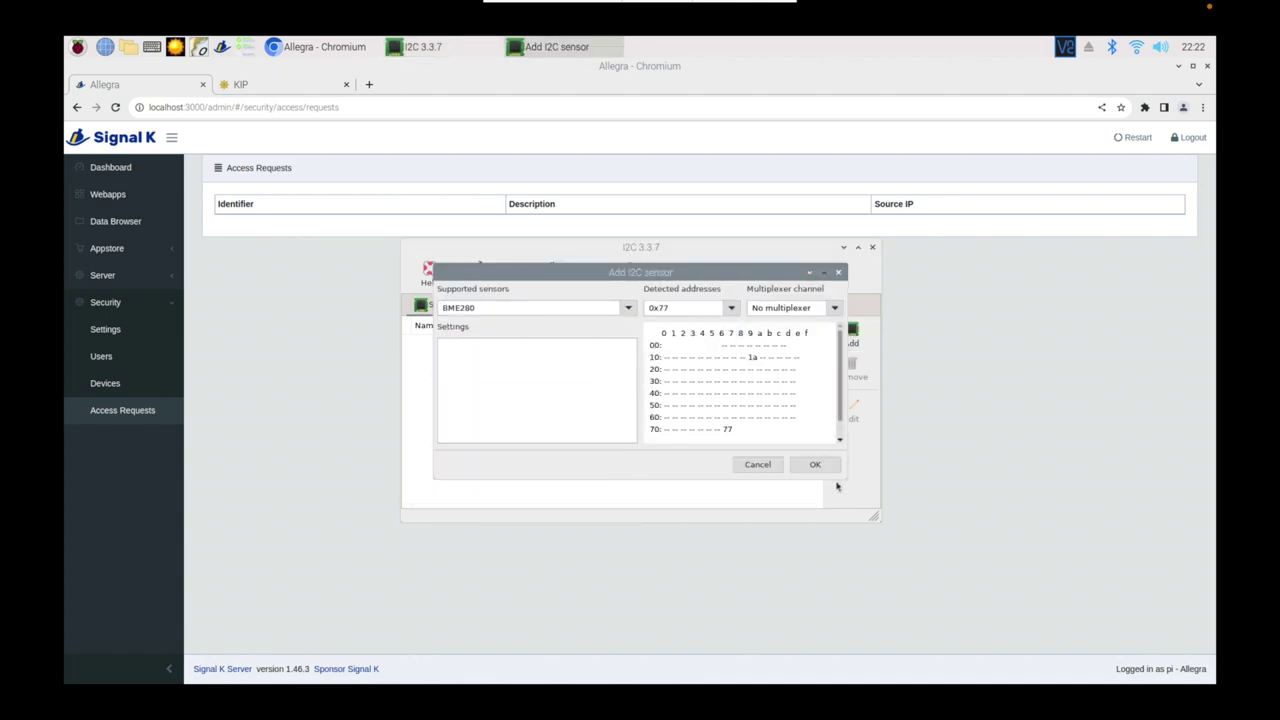
click(815, 464)
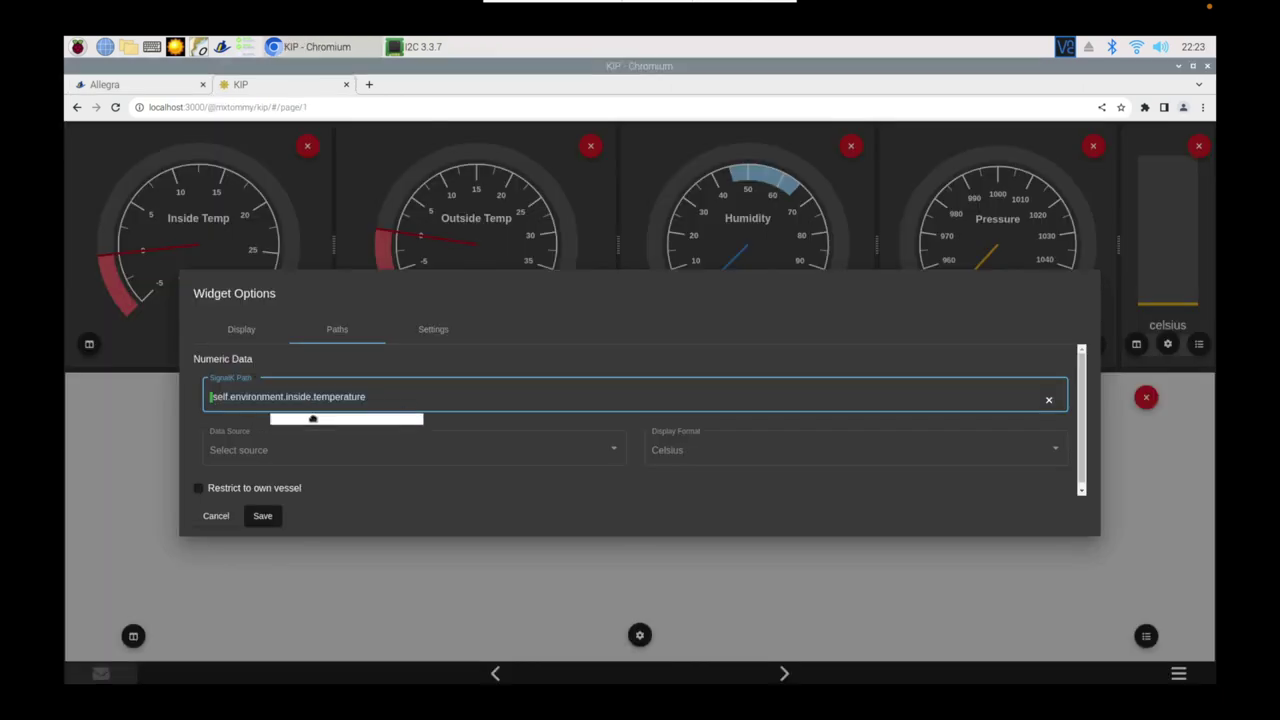
- Map the BME280 temperature reading to the Signal K key environment.inside.temperature
click(447, 47)
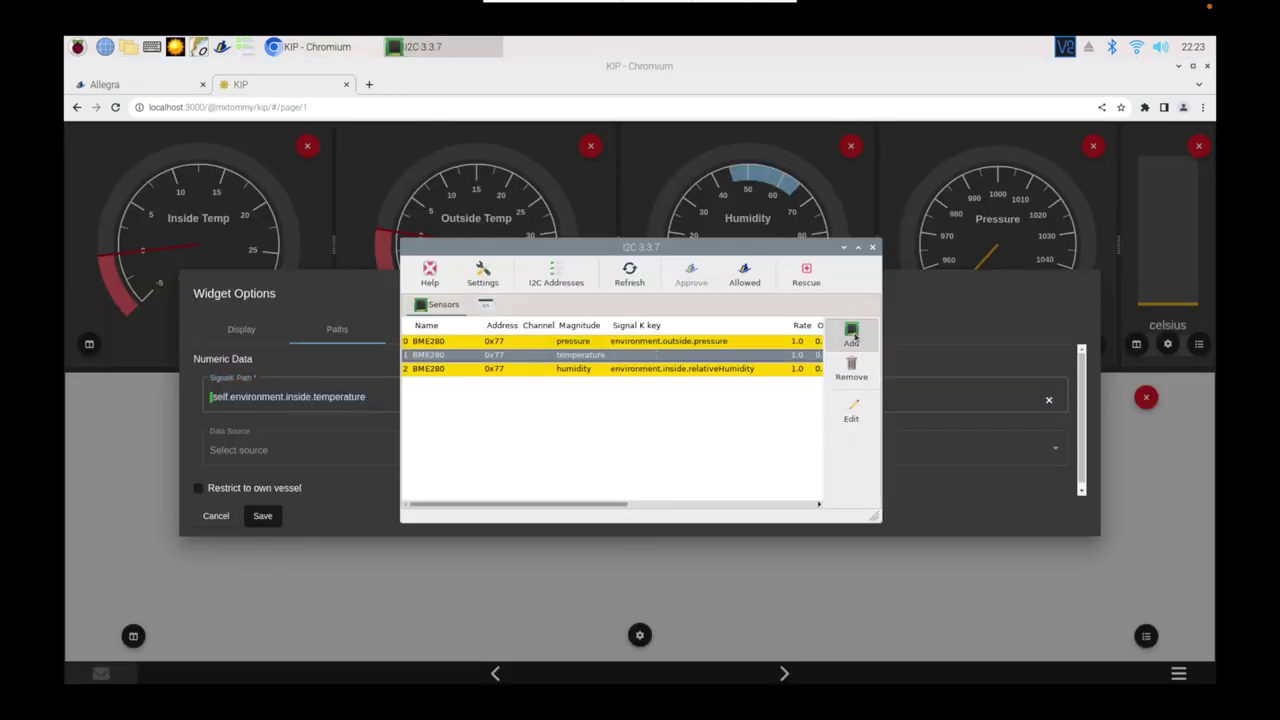
click(850, 410)
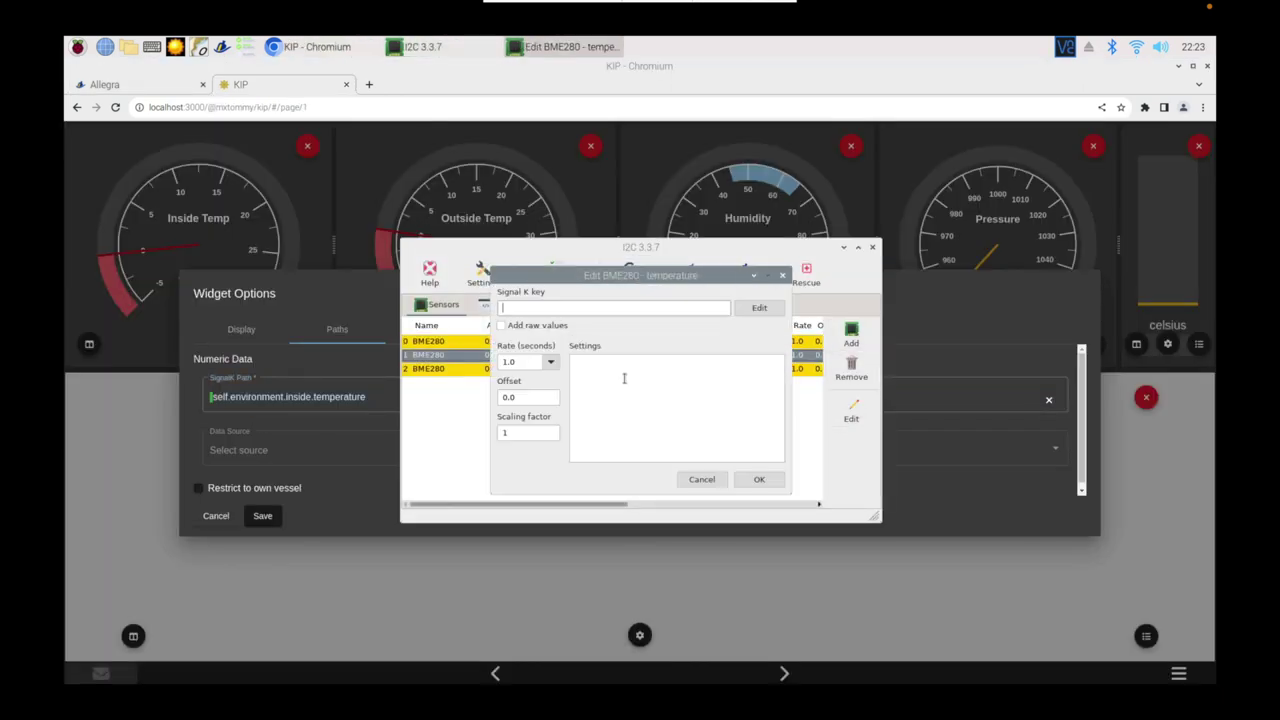
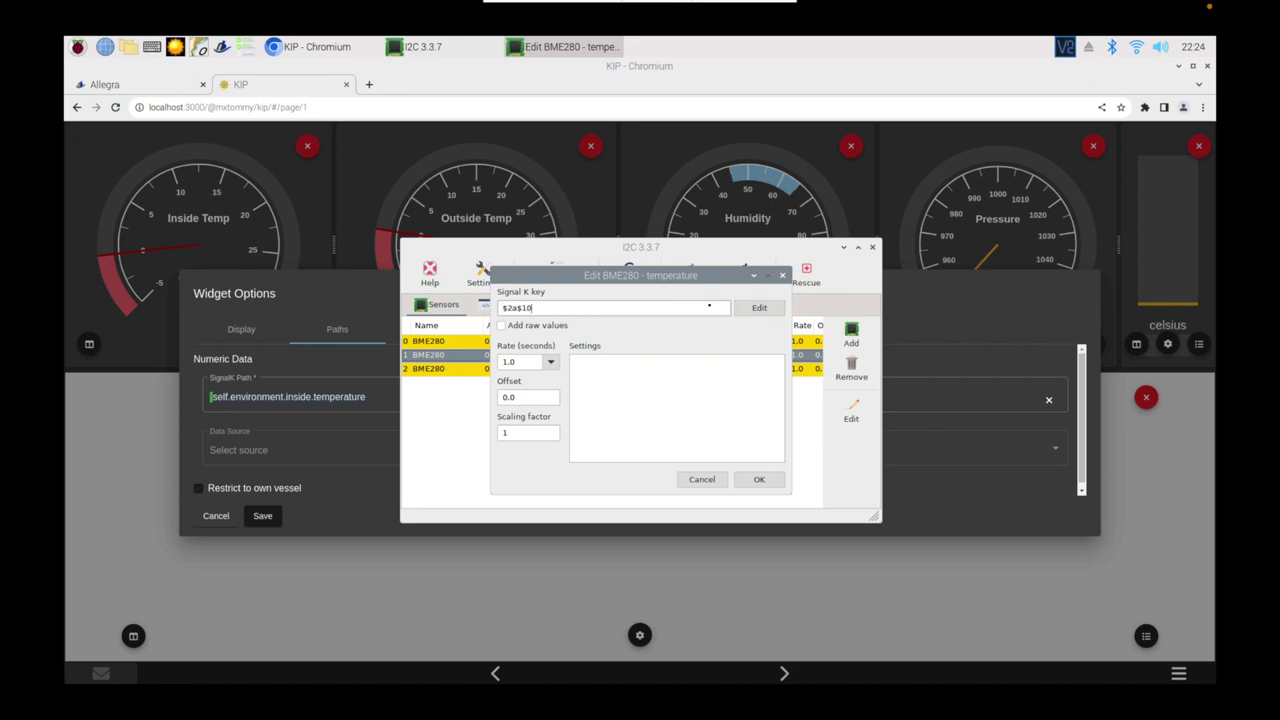
click(758, 307)
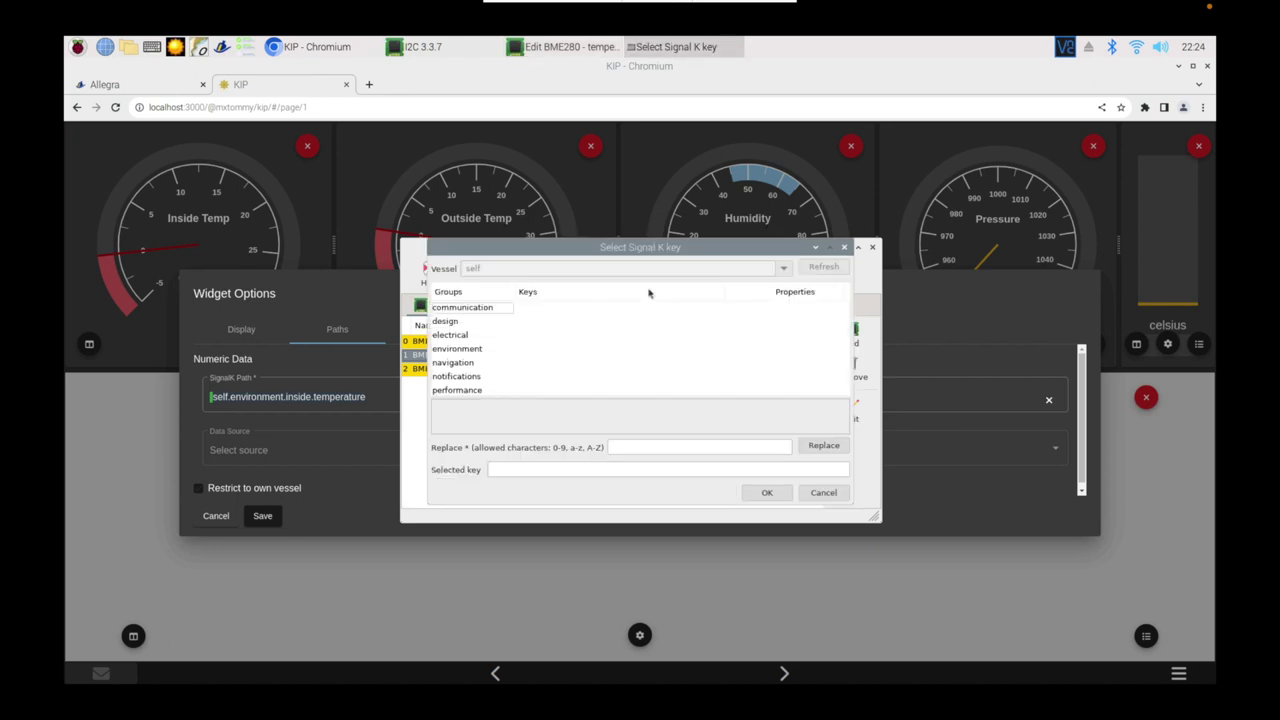
click(490, 350)
scroll(720, 331, down, 5)
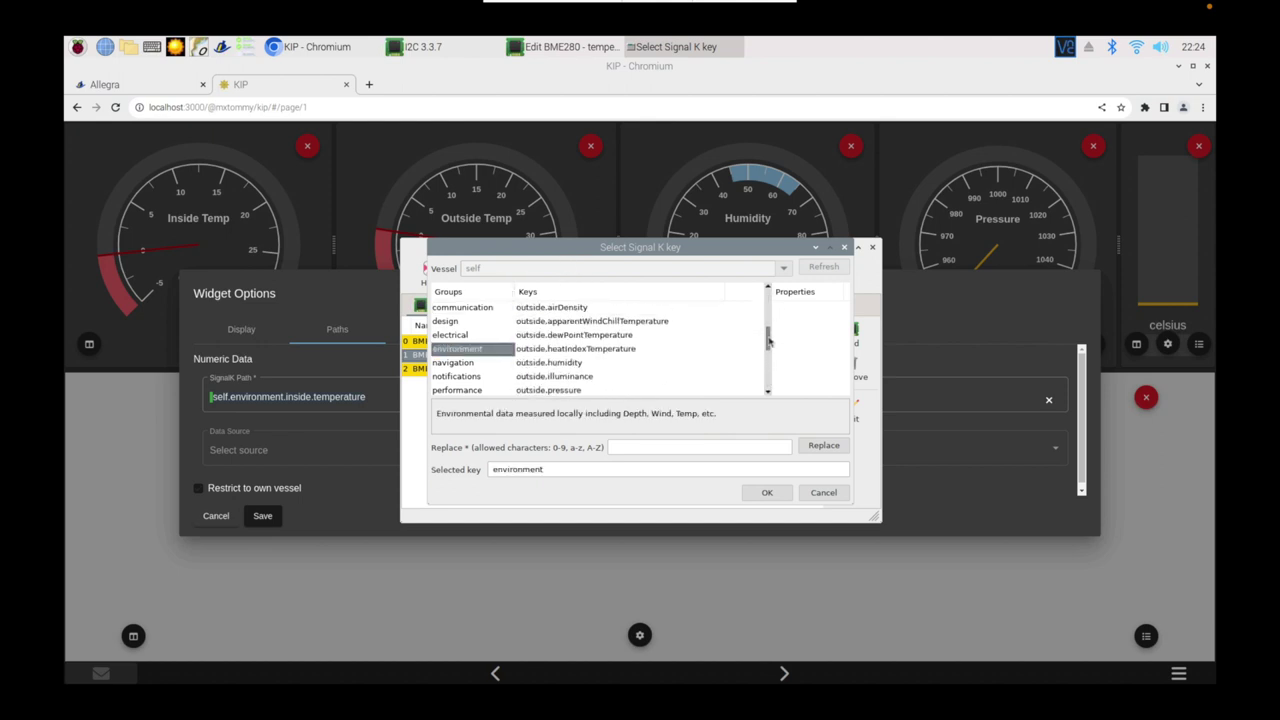
click(570, 349)
click(767, 492)
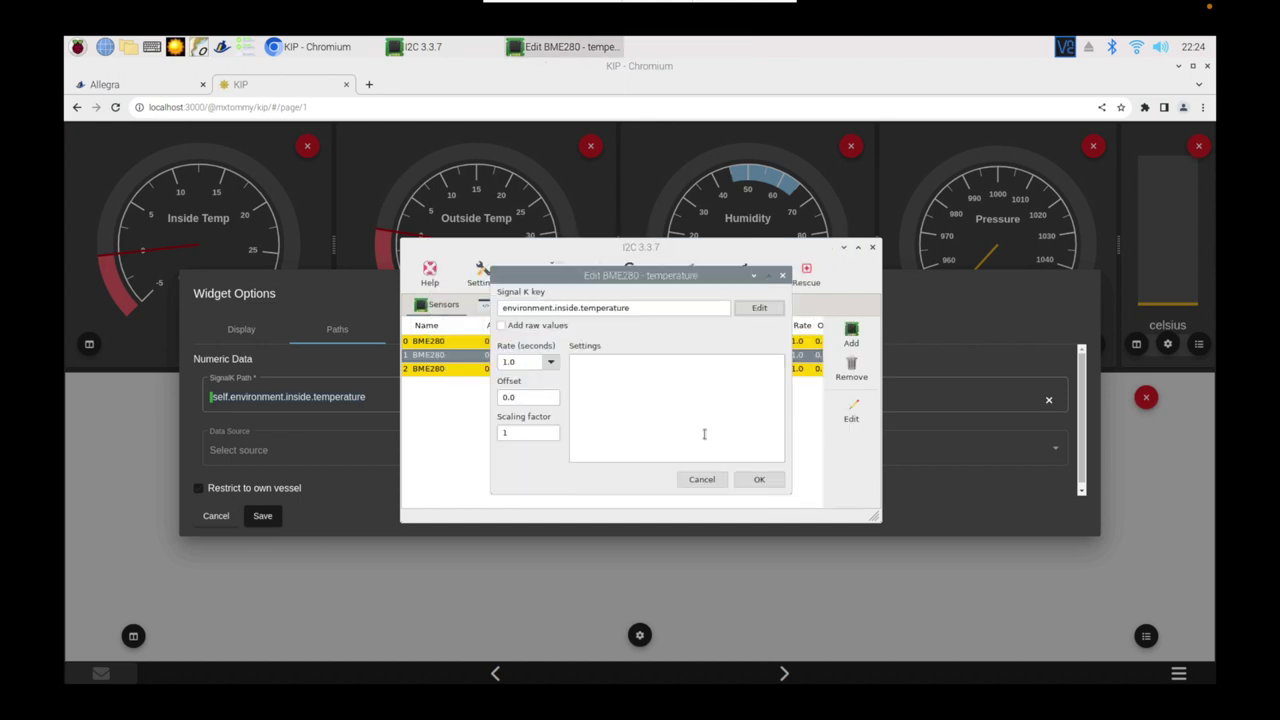
click(706, 479)
- Show KIP's environment gauges page with live Inside Temp, Humidity and Pressure readings
scroll(643, 491, right, 5)
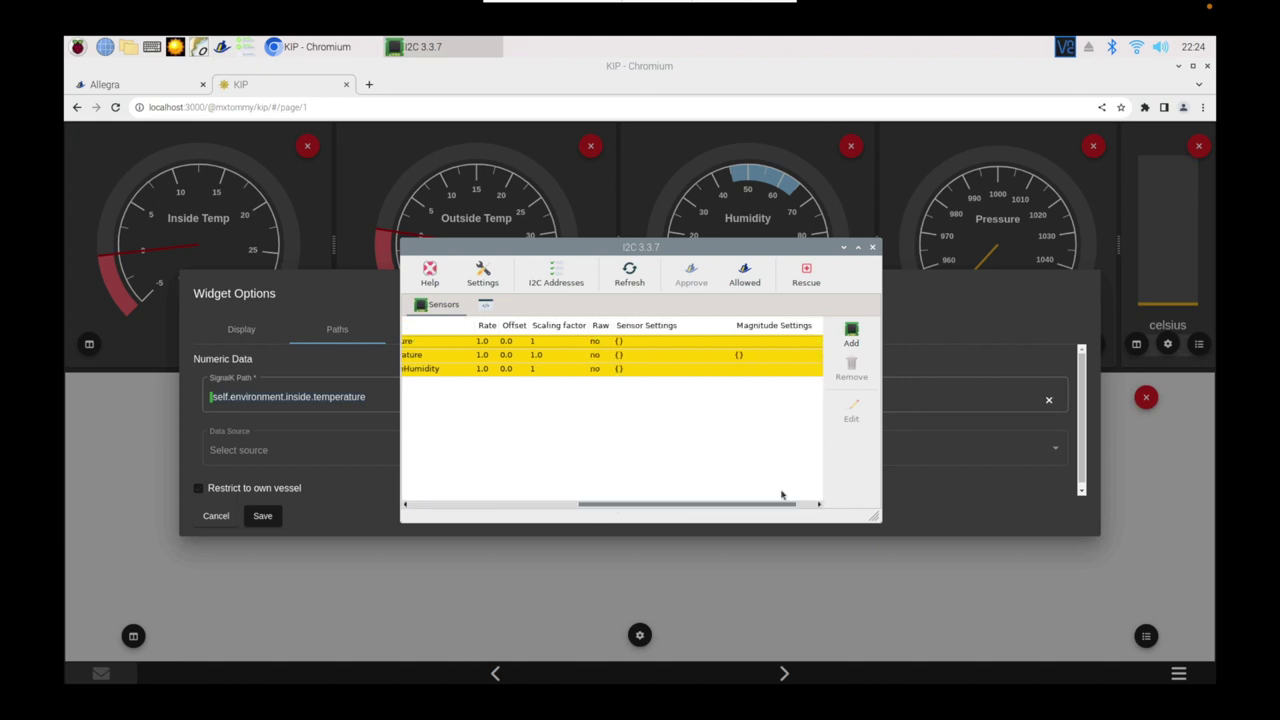
scroll(533, 494, left, 5)
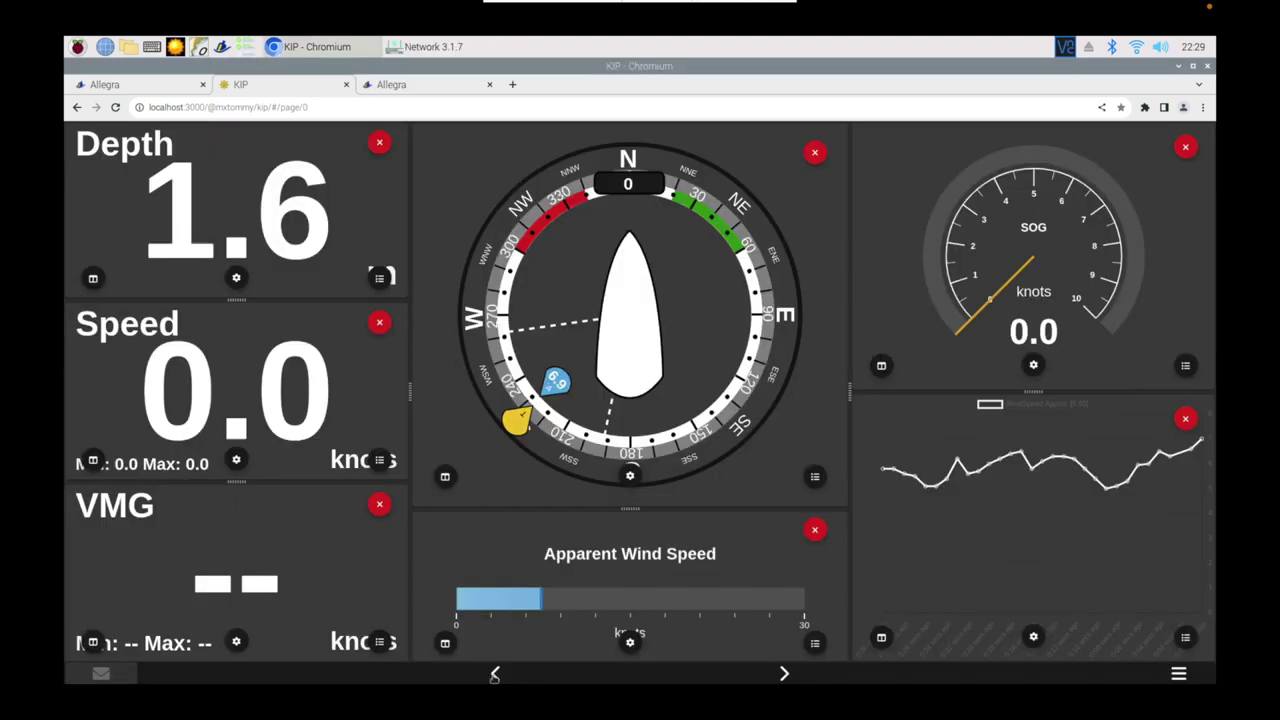
click(785, 674)
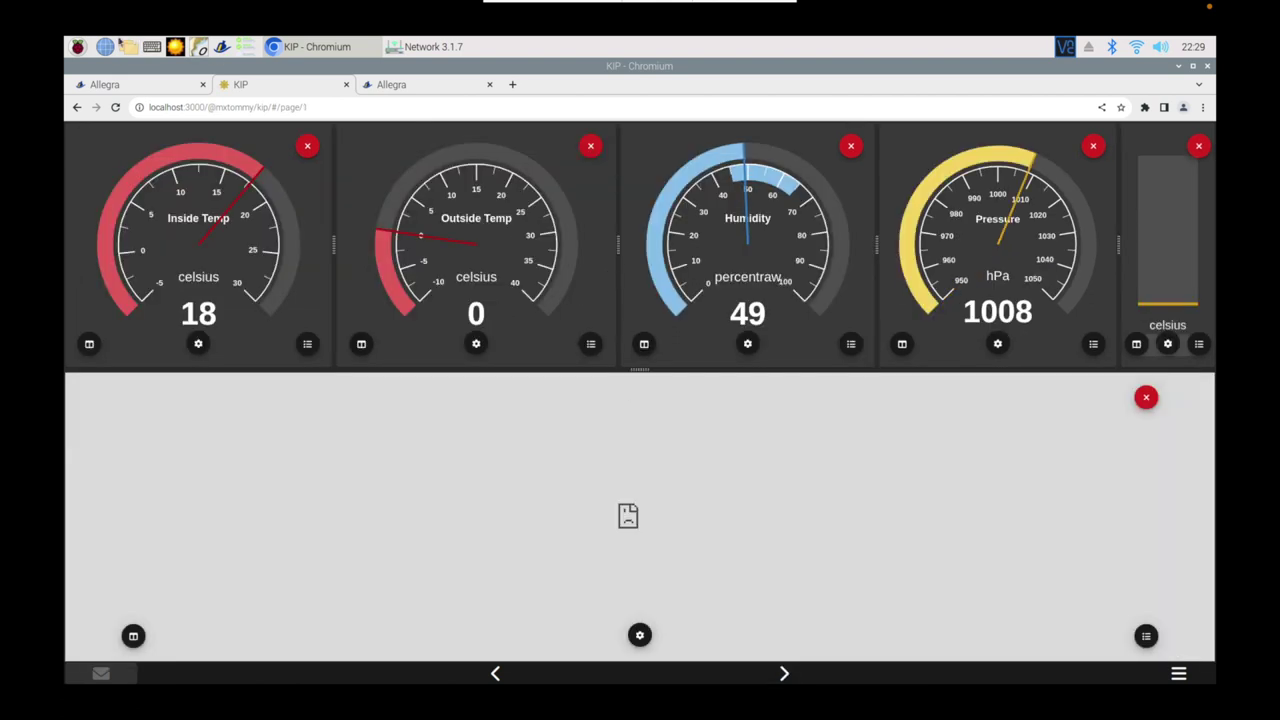
click(78, 47)
- Launch OpenPlotter GPIO and open the 1-Wire pin selection, with pin 7 (GPIO 4) ticked
mouse_move(115, 166)
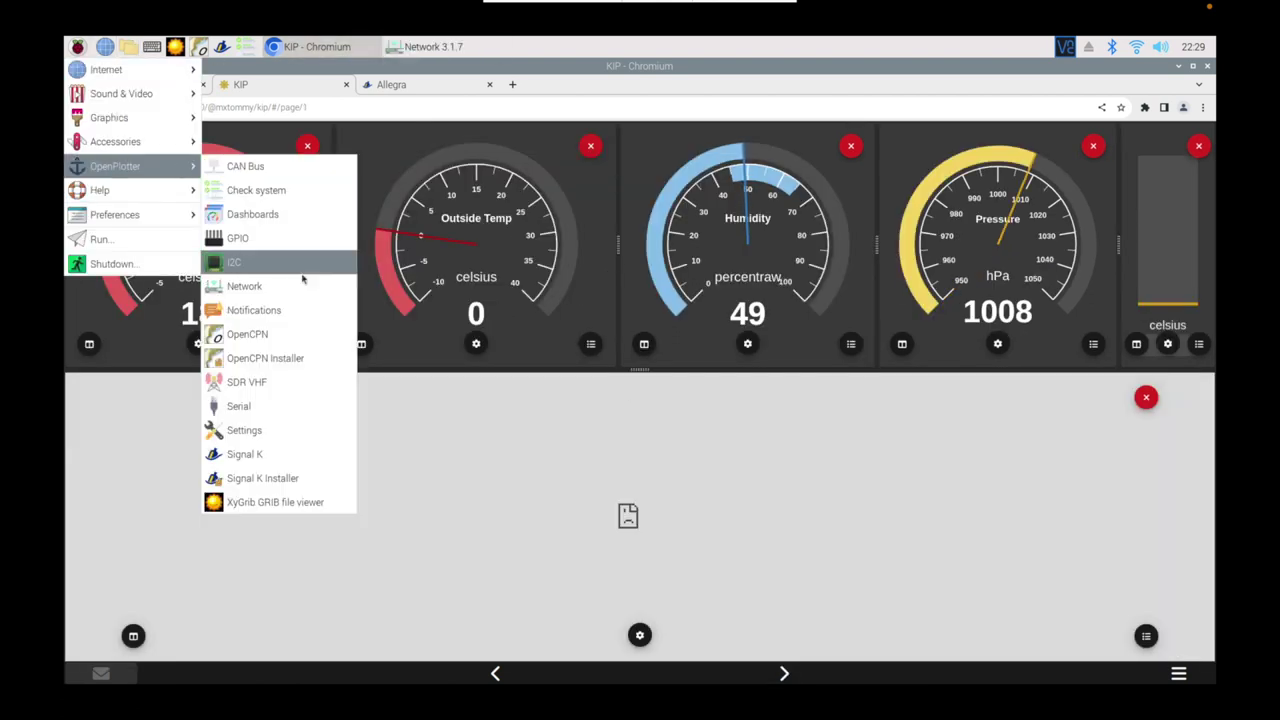
click(300, 262)
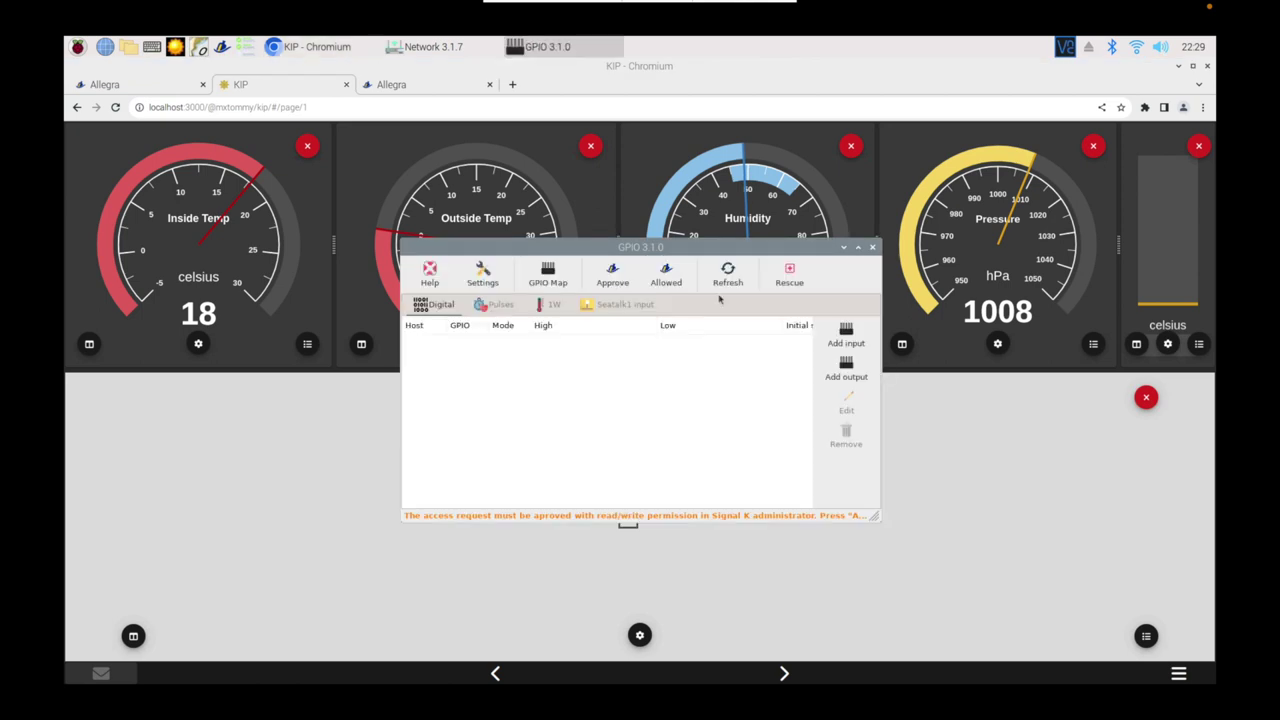
click(557, 309)
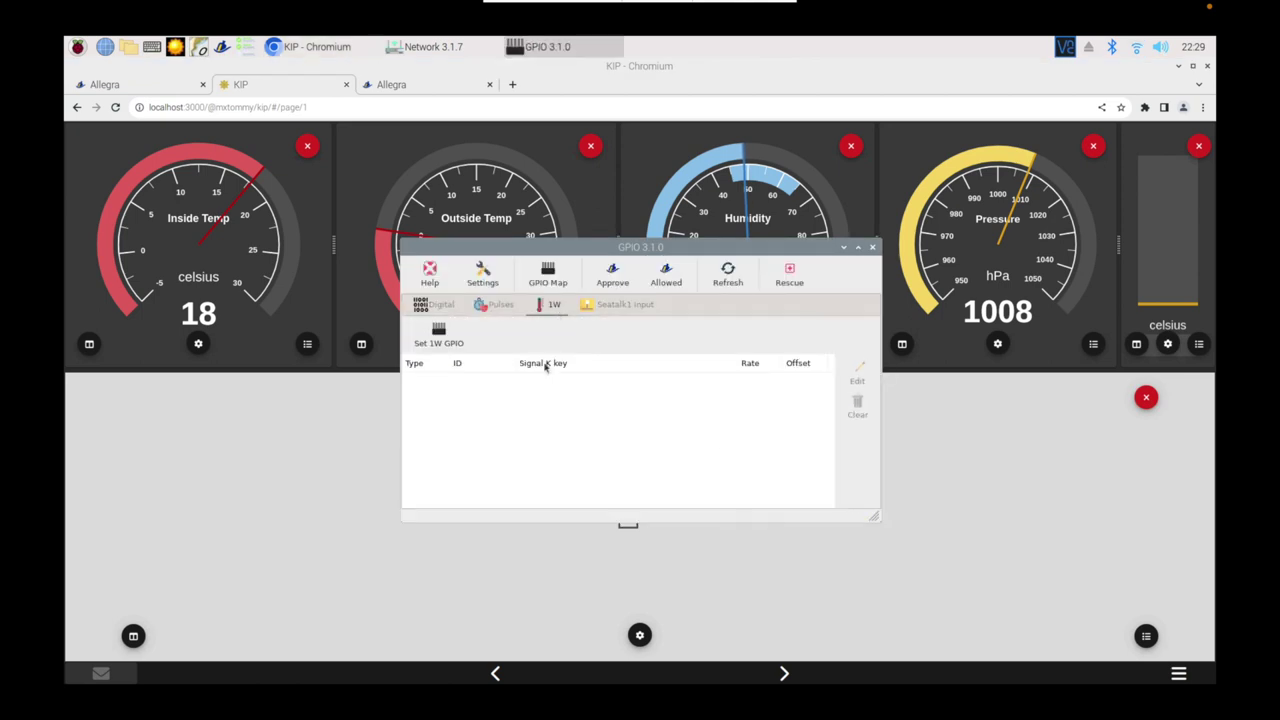
click(438, 336)
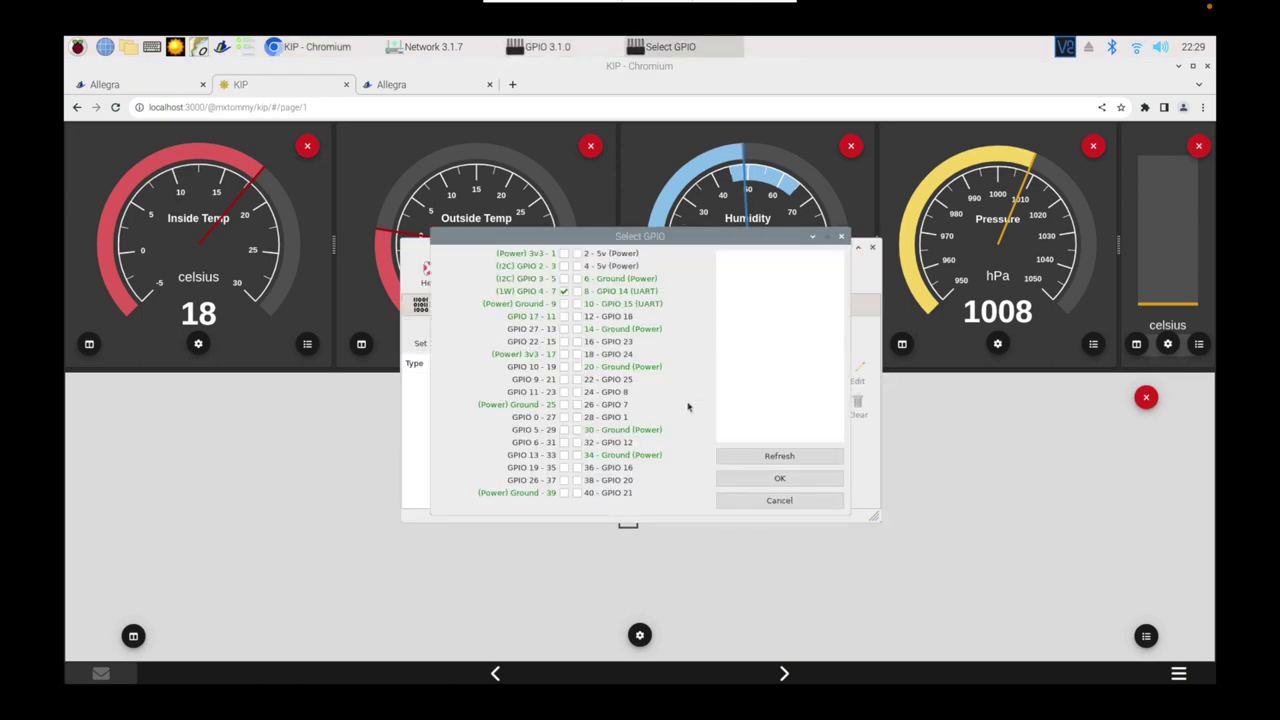